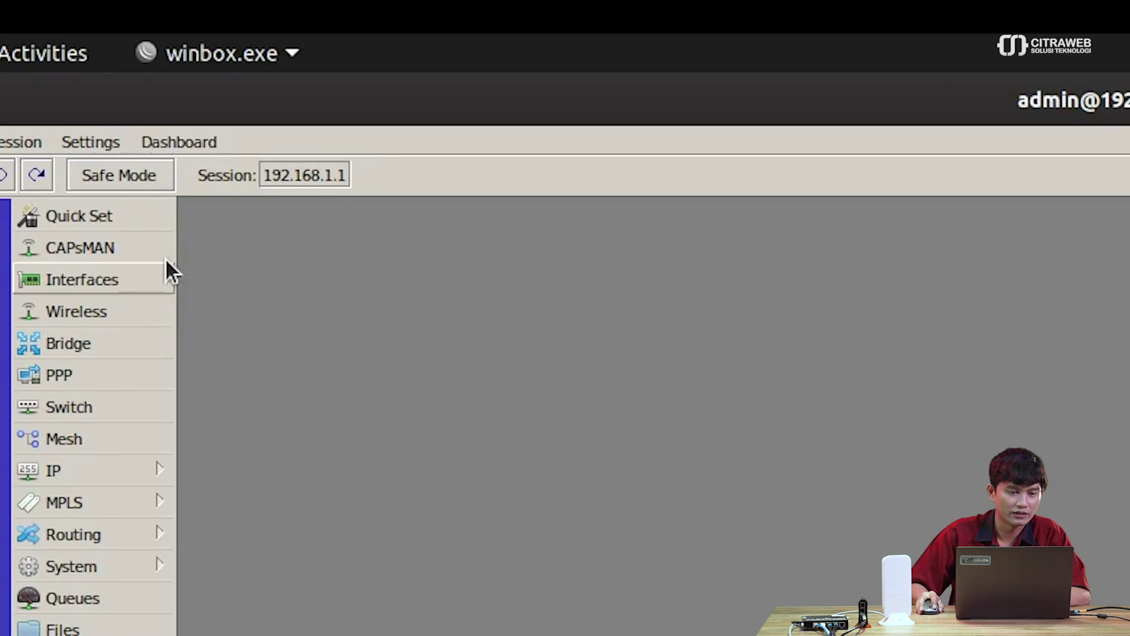
# Open CAPsMAN, shrink and reposition its window, and bring up the CAPs Manager settings
pyautogui.click(148, 247)
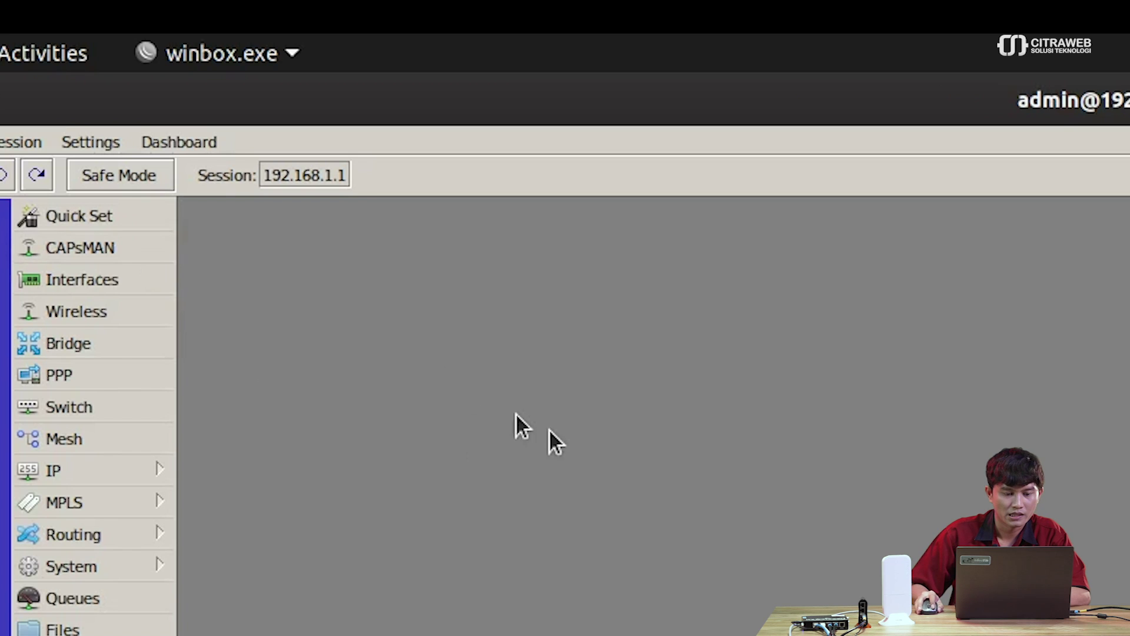
pyautogui.moveTo(1094, 258); pyautogui.dragTo(1026, 243)
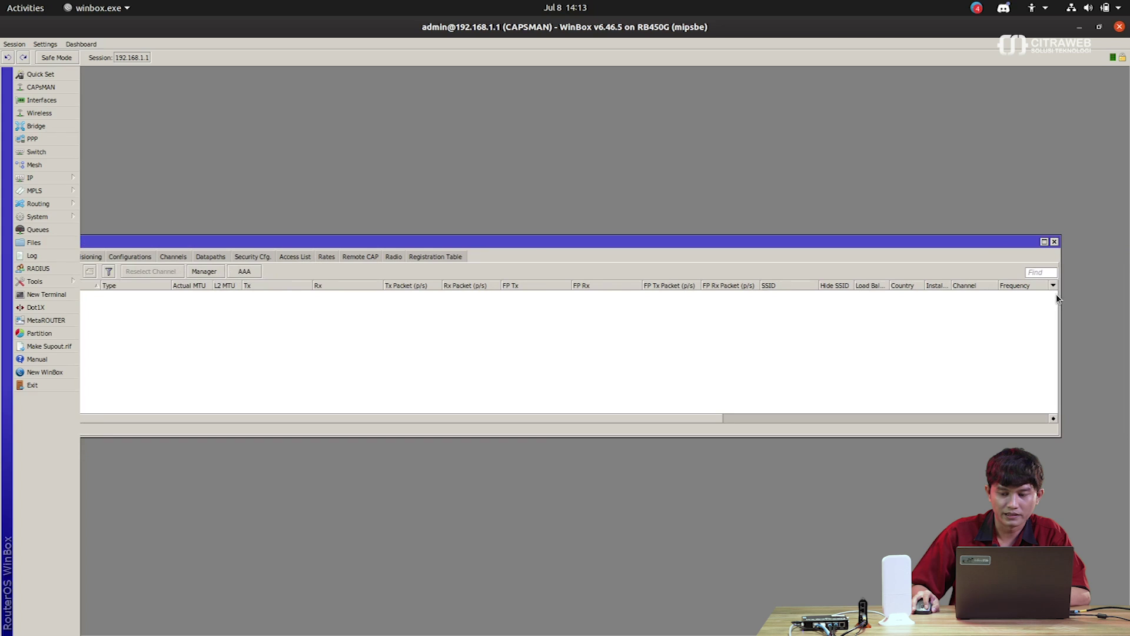
pyautogui.moveTo(1061, 298); pyautogui.dragTo(716, 298)
pyautogui.moveTo(642, 297); pyautogui.dragTo(558, 298)
pyautogui.moveTo(421, 244); pyautogui.dragTo(691, 86)
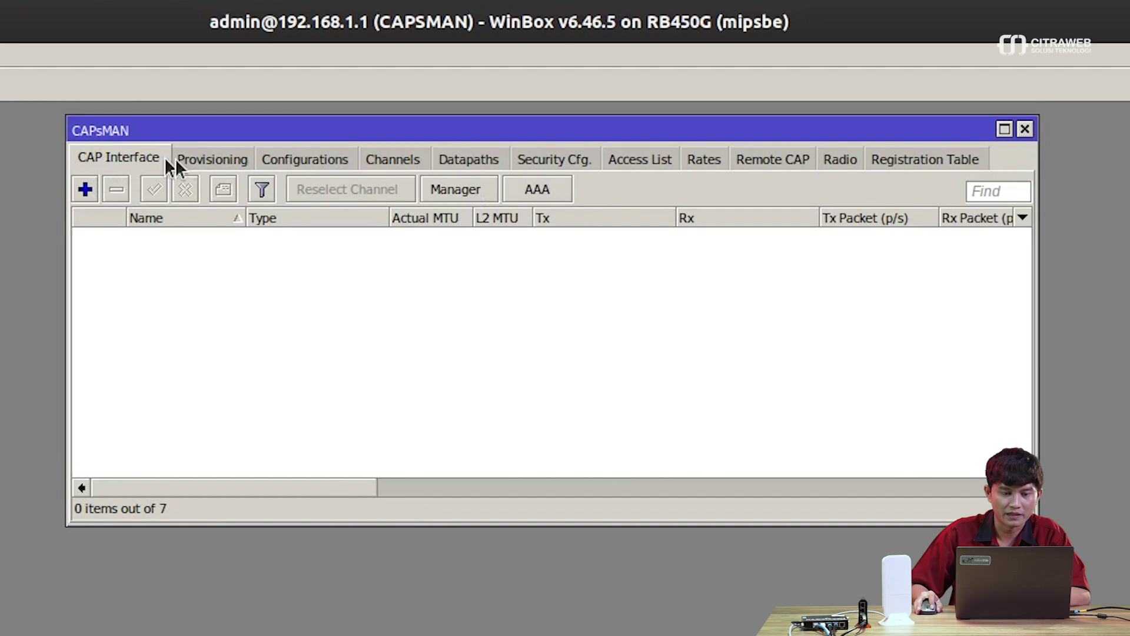
pyautogui.click(464, 189)
pyautogui.moveTo(569, 559); pyautogui.dragTo(540, 349)
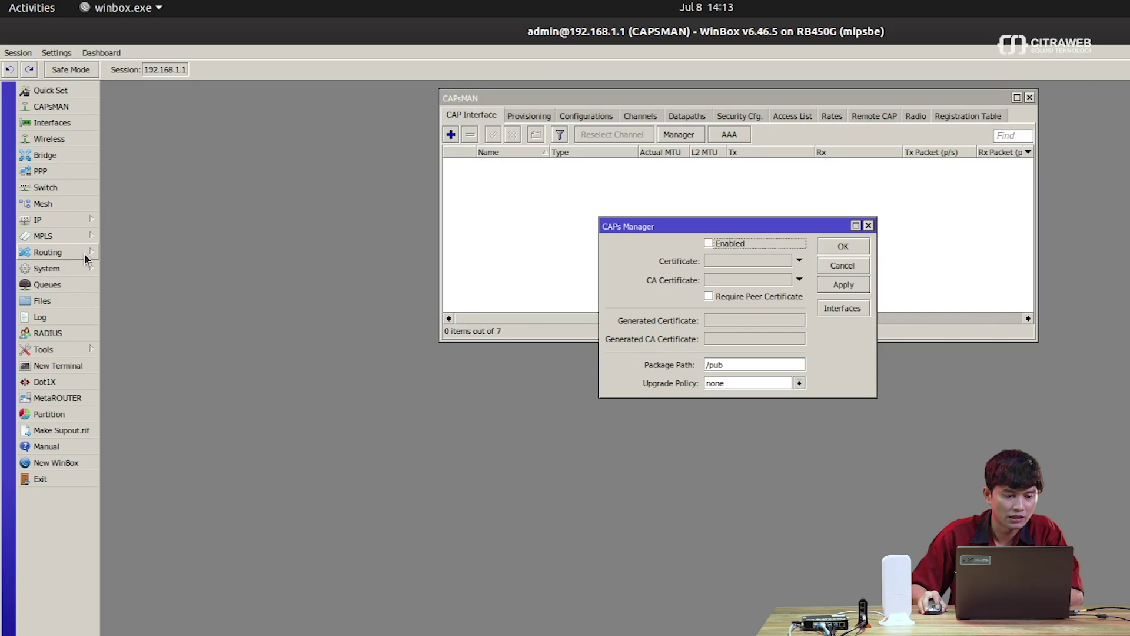
# Inspect the RouterOS packages in the router's pub folder and compare their location with the CAPs Manager package path
pyautogui.click(82, 301)
pyautogui.moveTo(608, 333); pyautogui.dragTo(541, 394)
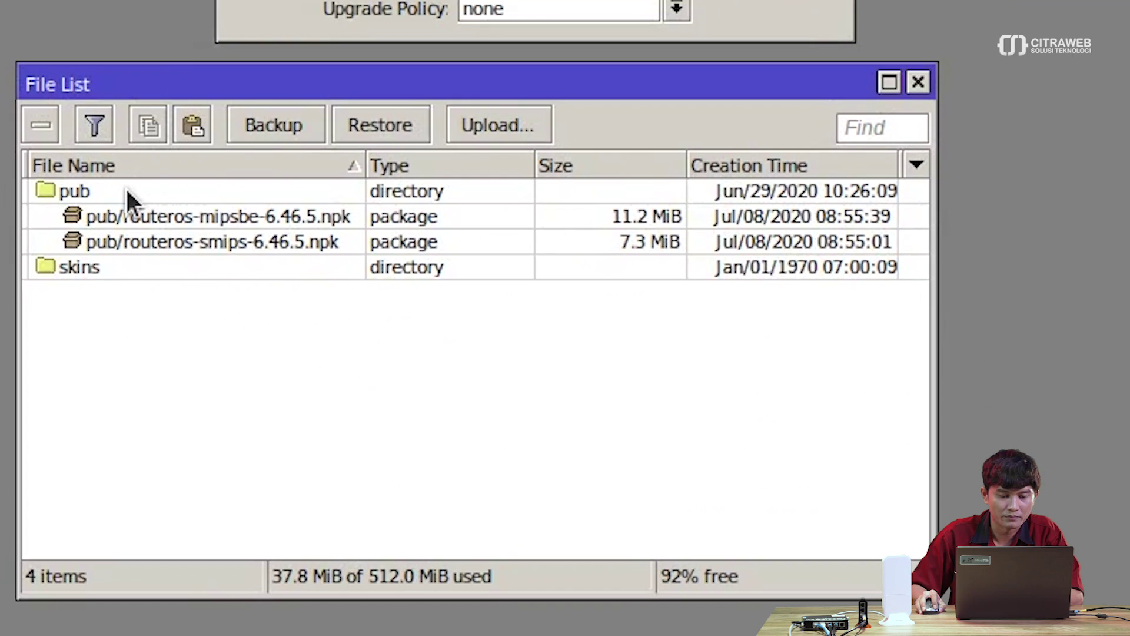
pyautogui.click(92, 192)
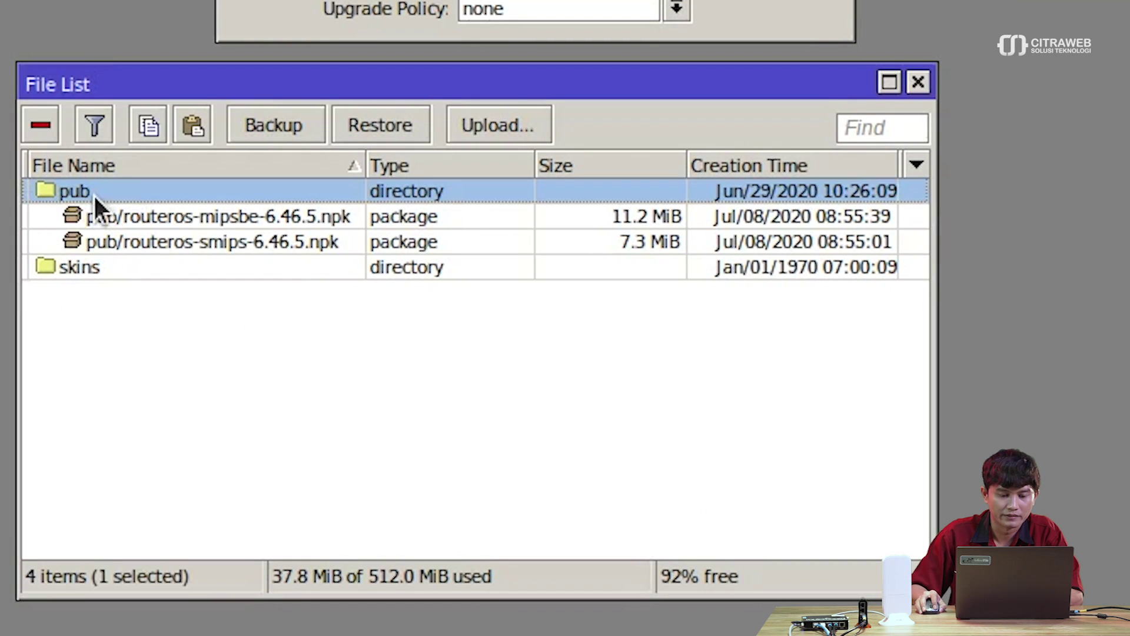
pyautogui.click(172, 222)
pyautogui.click(176, 236)
pyautogui.click(187, 217)
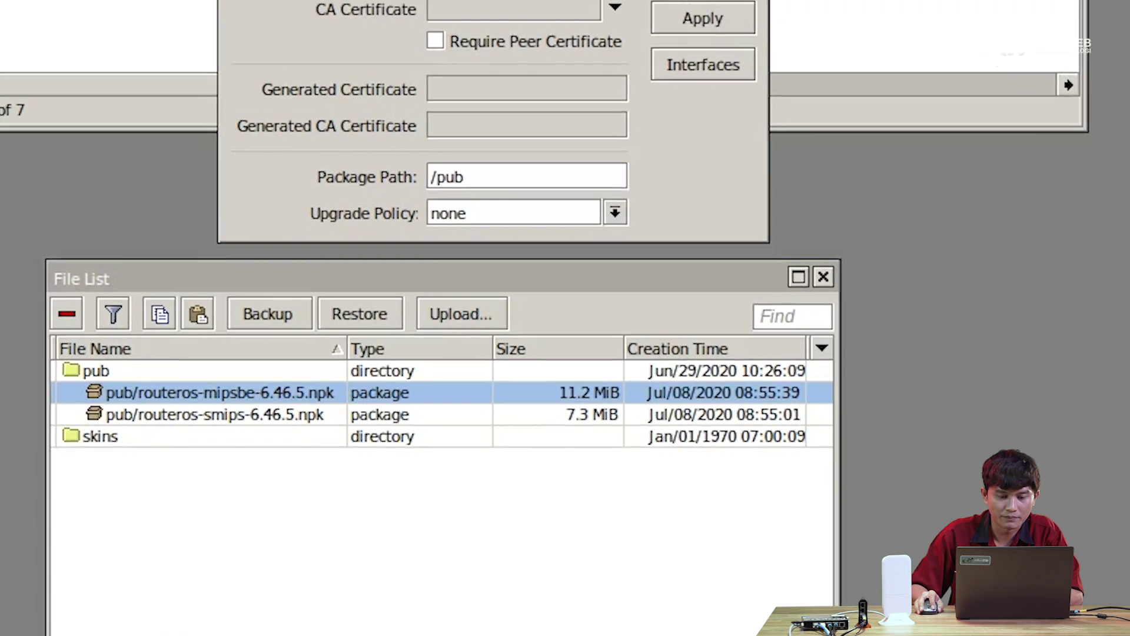
pyautogui.click(380, 44)
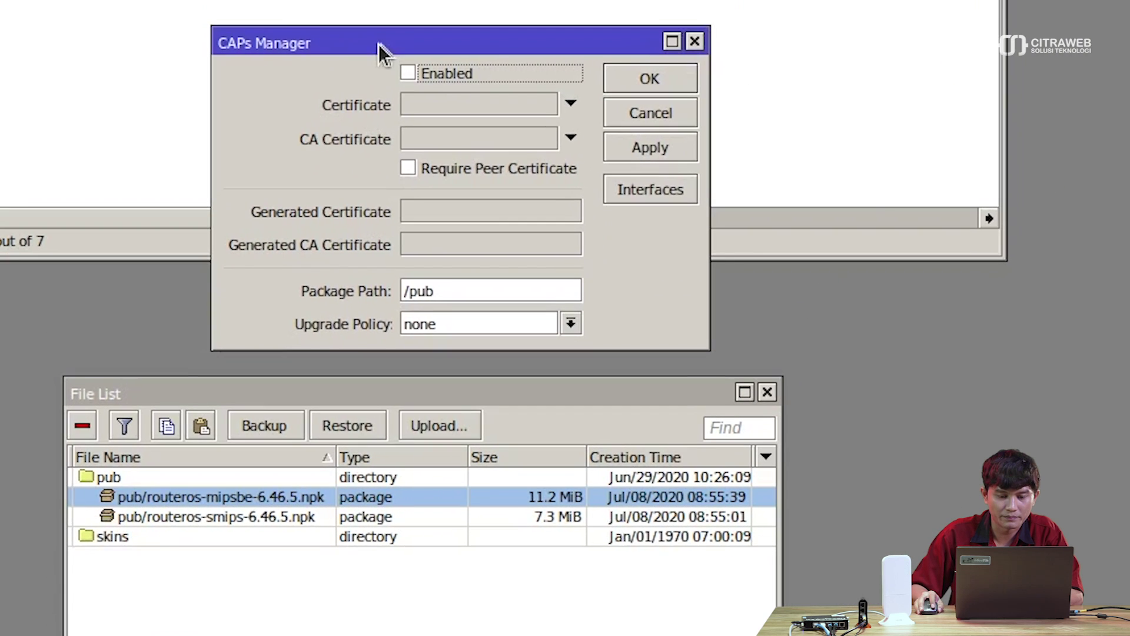
pyautogui.click(462, 288)
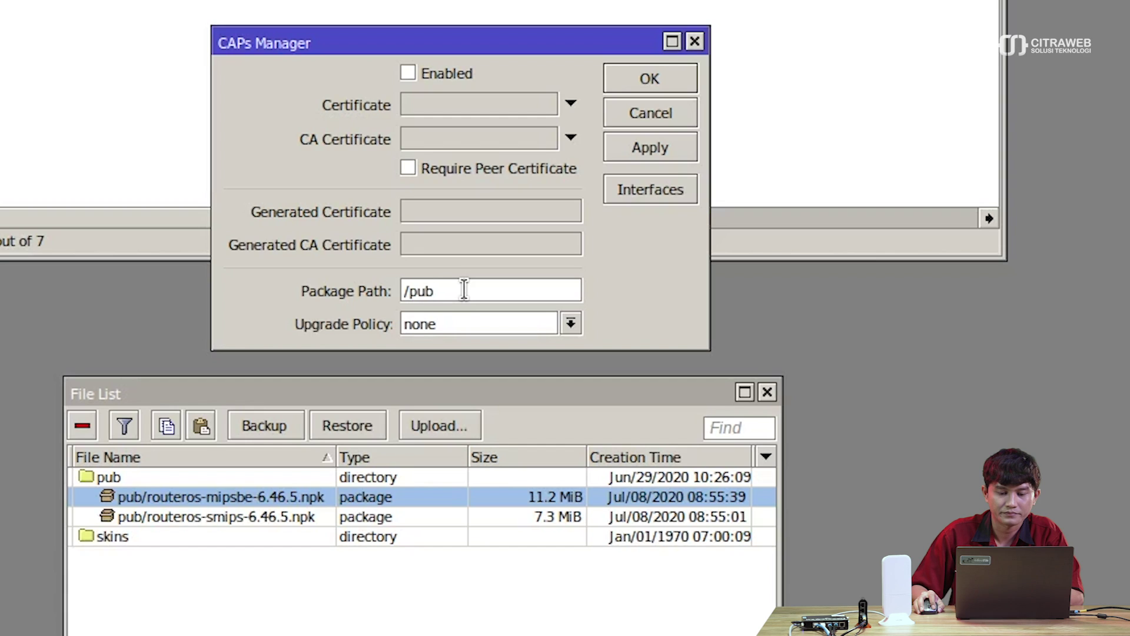
pyautogui.click(767, 391)
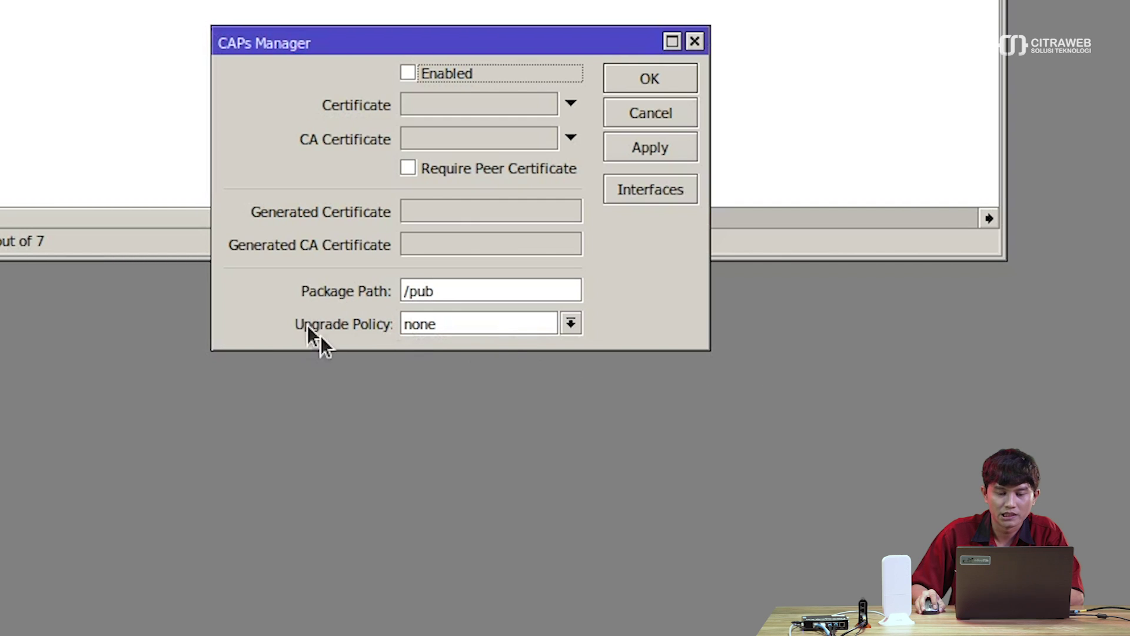
# Review the upgrade policy options in CAPs Manager and set the policy to require same version
pyautogui.click(570, 323)
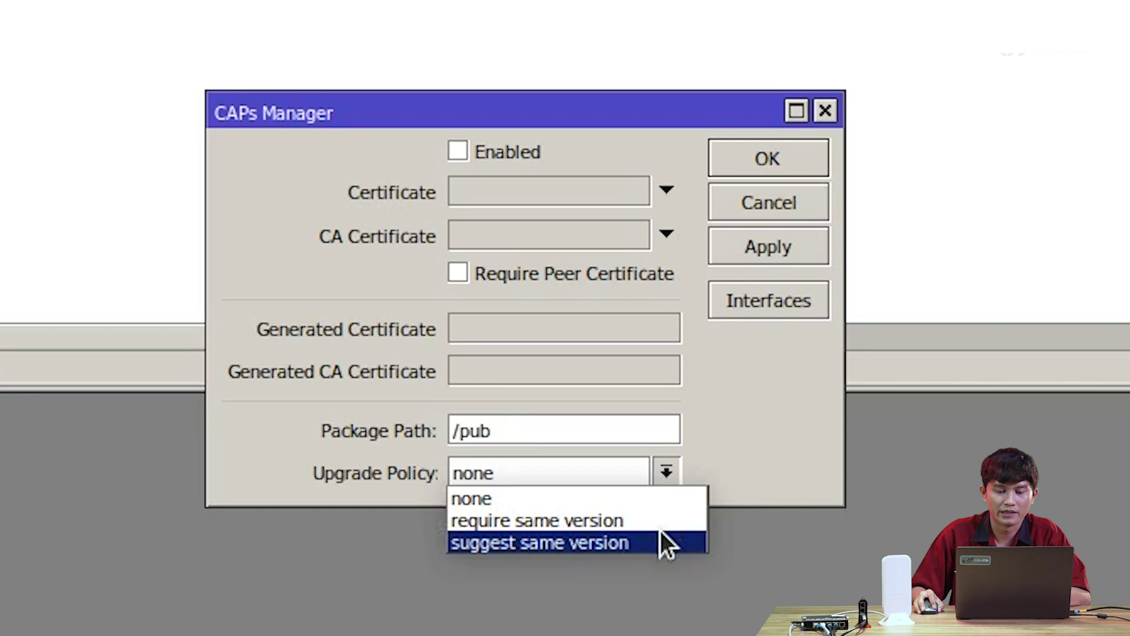
pyautogui.click(654, 495)
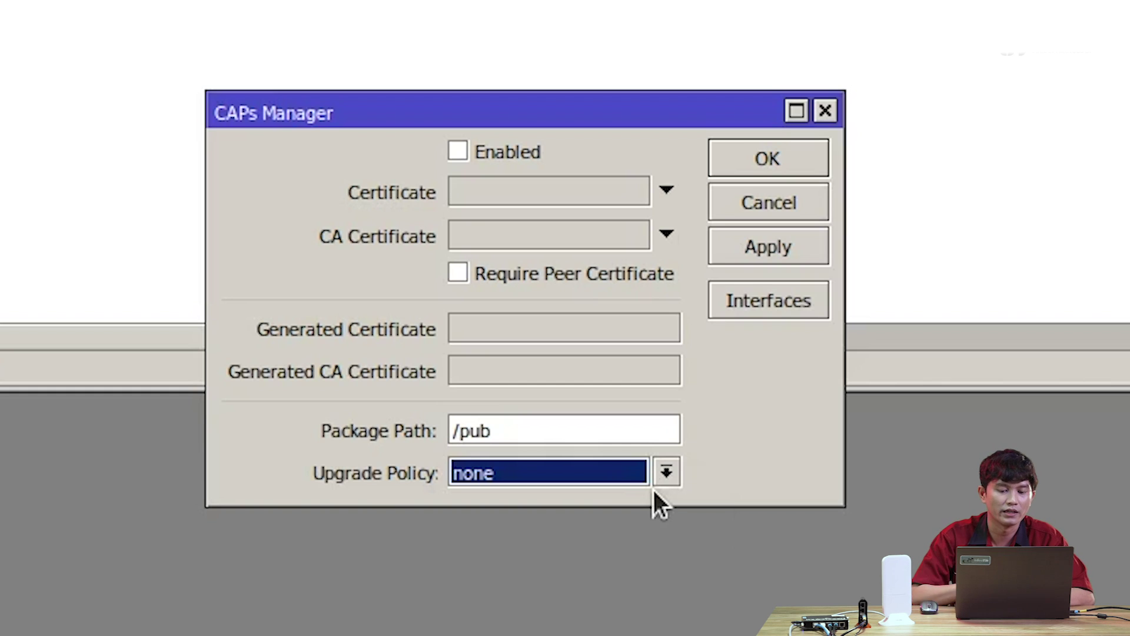
pyautogui.click(666, 471)
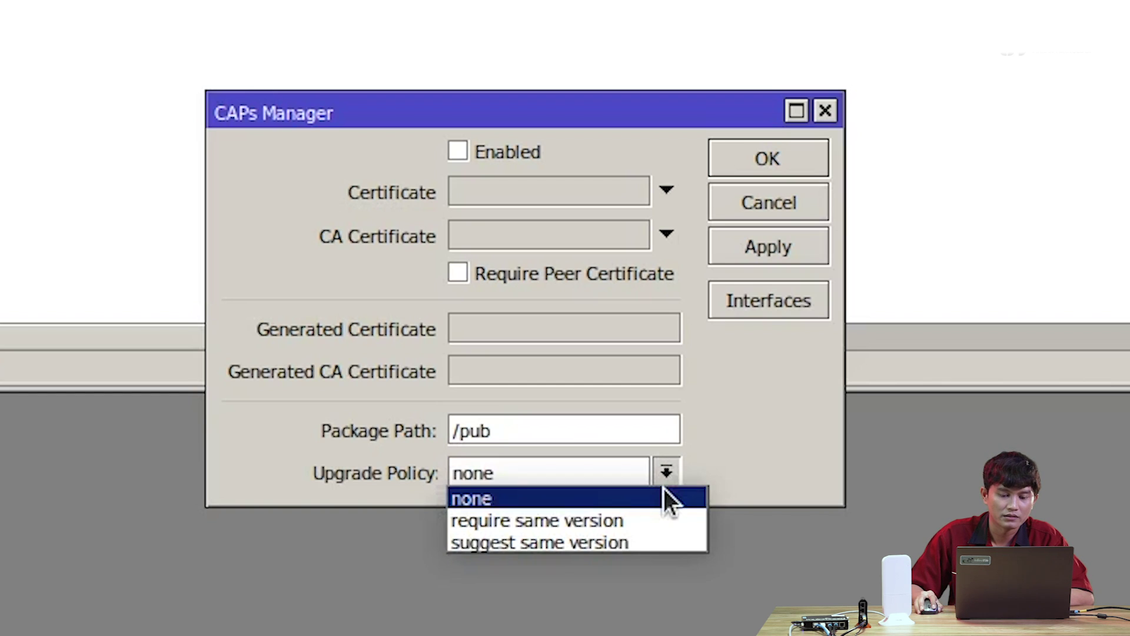
pyautogui.click(668, 510)
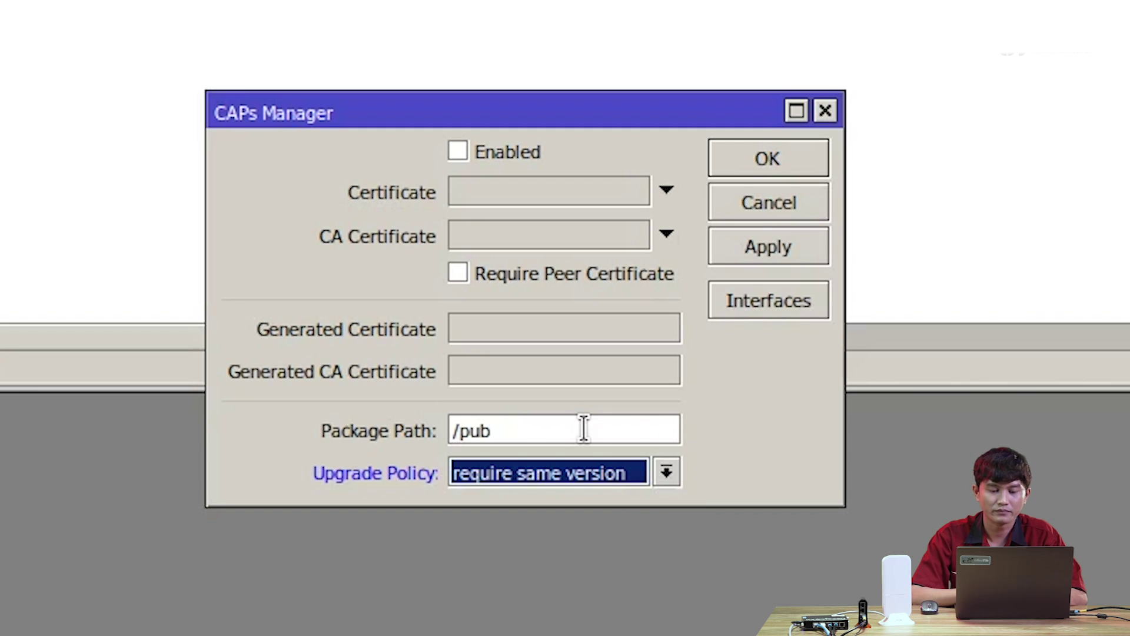
pyautogui.click(653, 478)
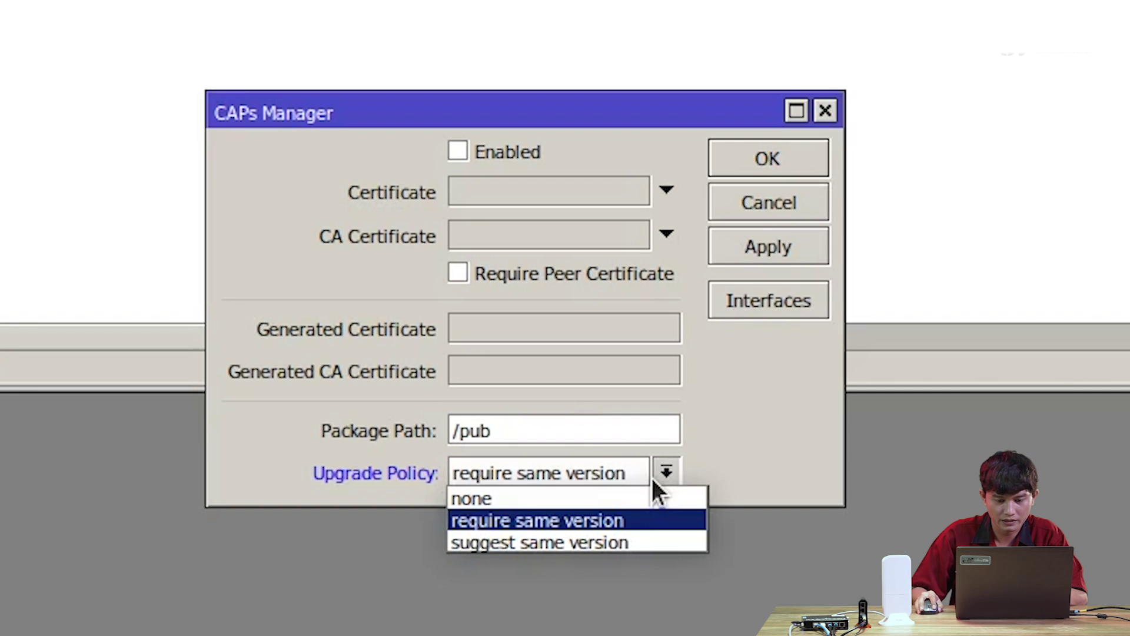
pyautogui.click(641, 535)
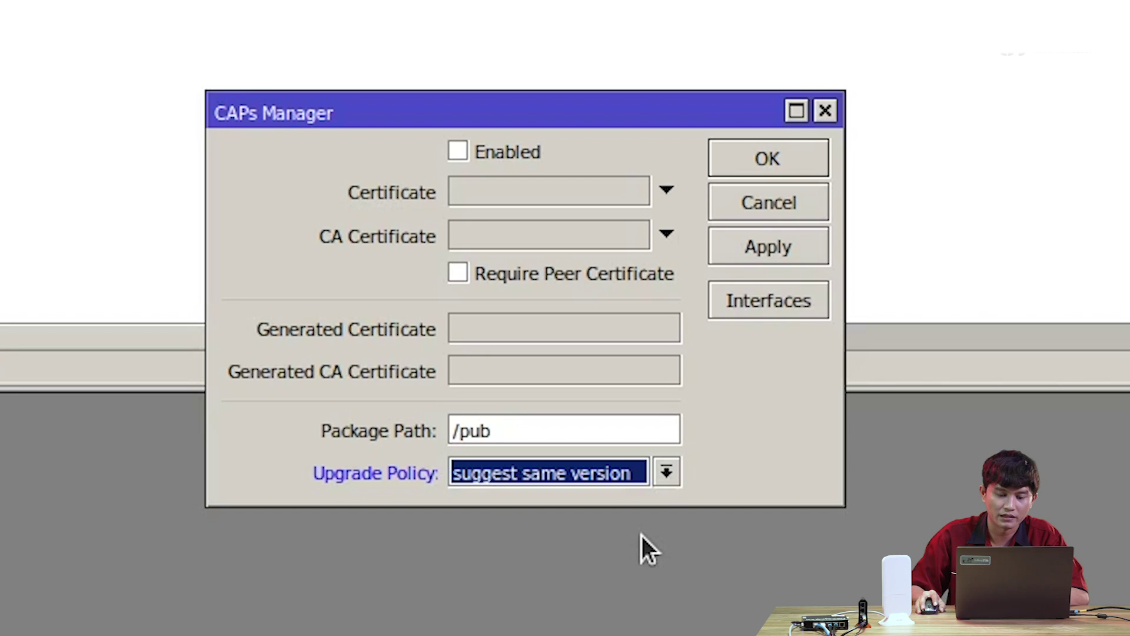
pyautogui.click(665, 474)
pyautogui.click(671, 519)
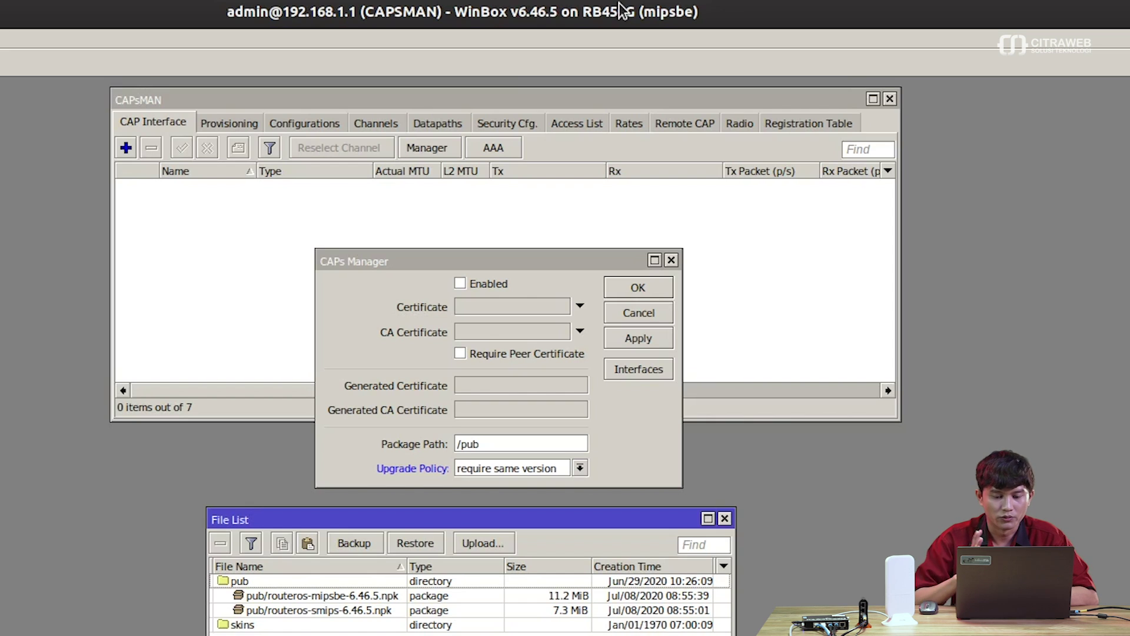
# Close the file list, enable the CAPs Manager and confirm its settings
pyautogui.click(725, 519)
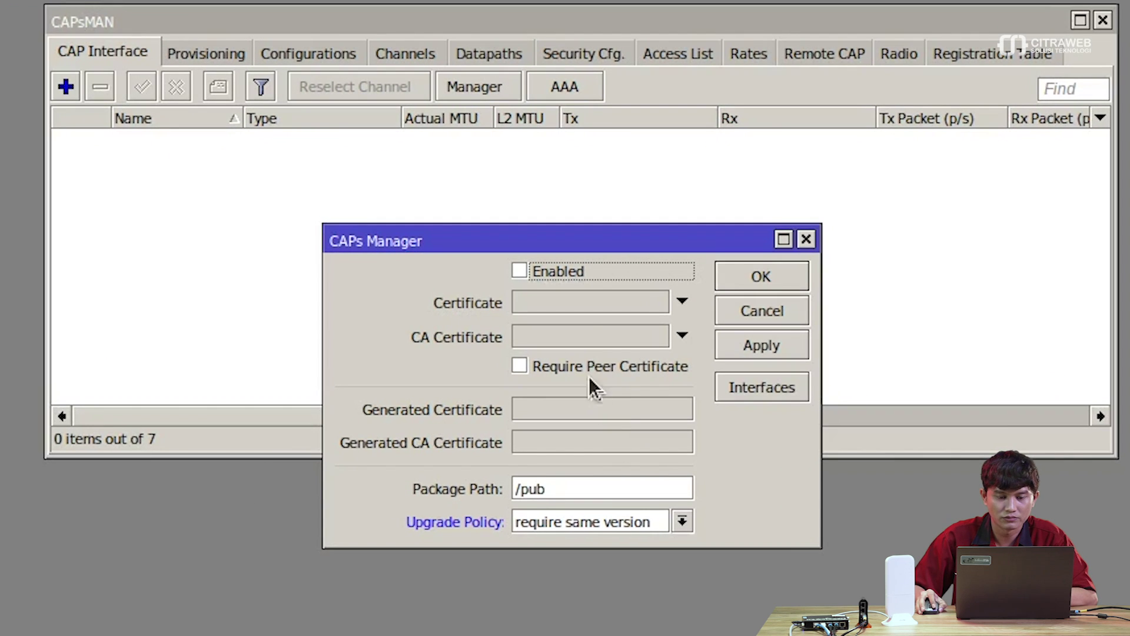
pyautogui.click(565, 271)
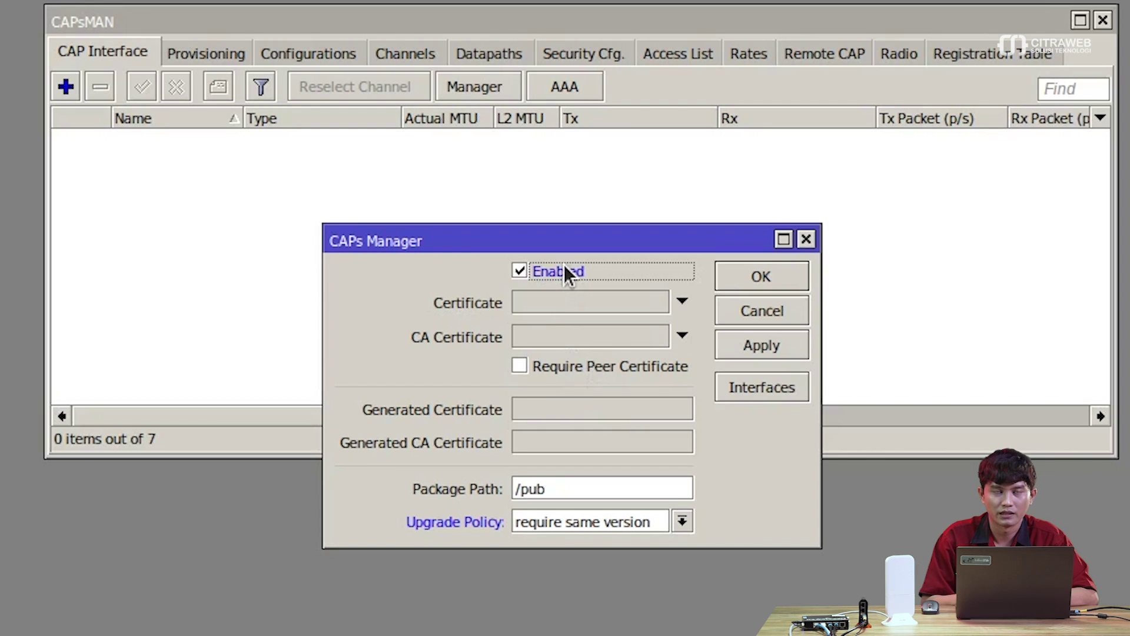
pyautogui.click(774, 272)
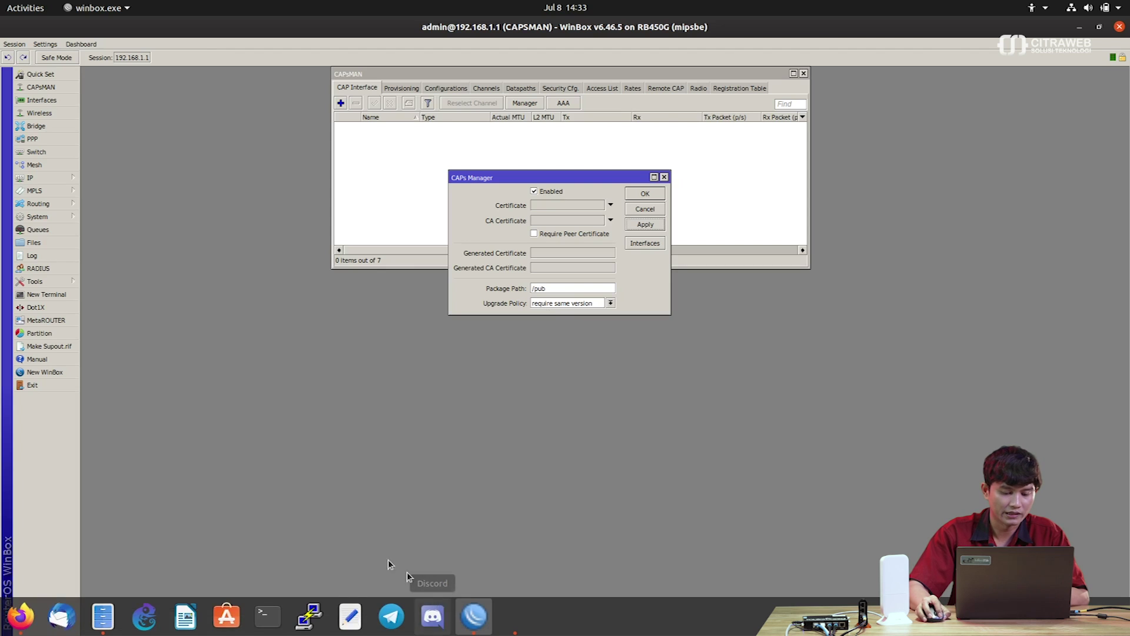
# Start a new WinBox session and connect to the neighbouring RB931-2nD at 192.168.1.253
pyautogui.click(67, 372)
pyautogui.moveTo(500, 170); pyautogui.dragTo(342, 172)
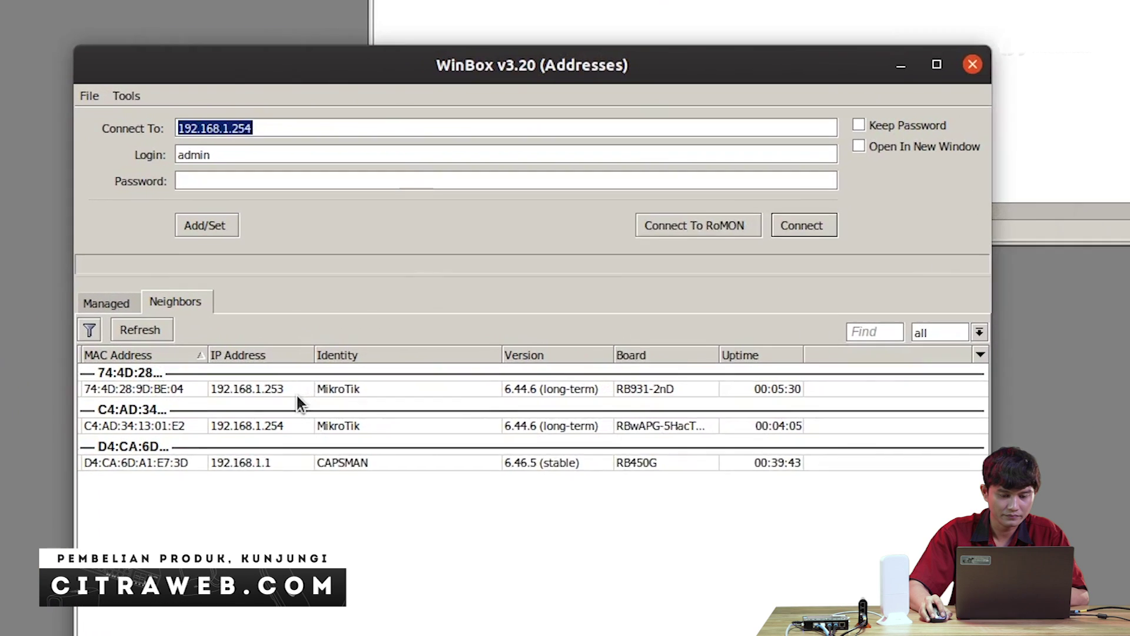
pyautogui.click(284, 350)
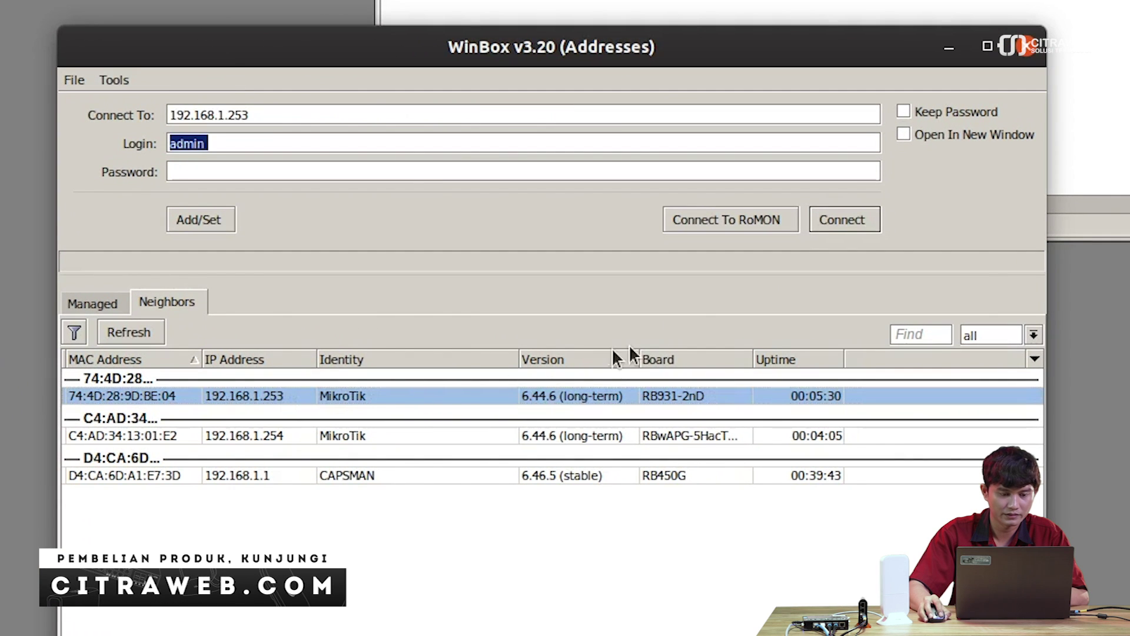
pyautogui.click(844, 216)
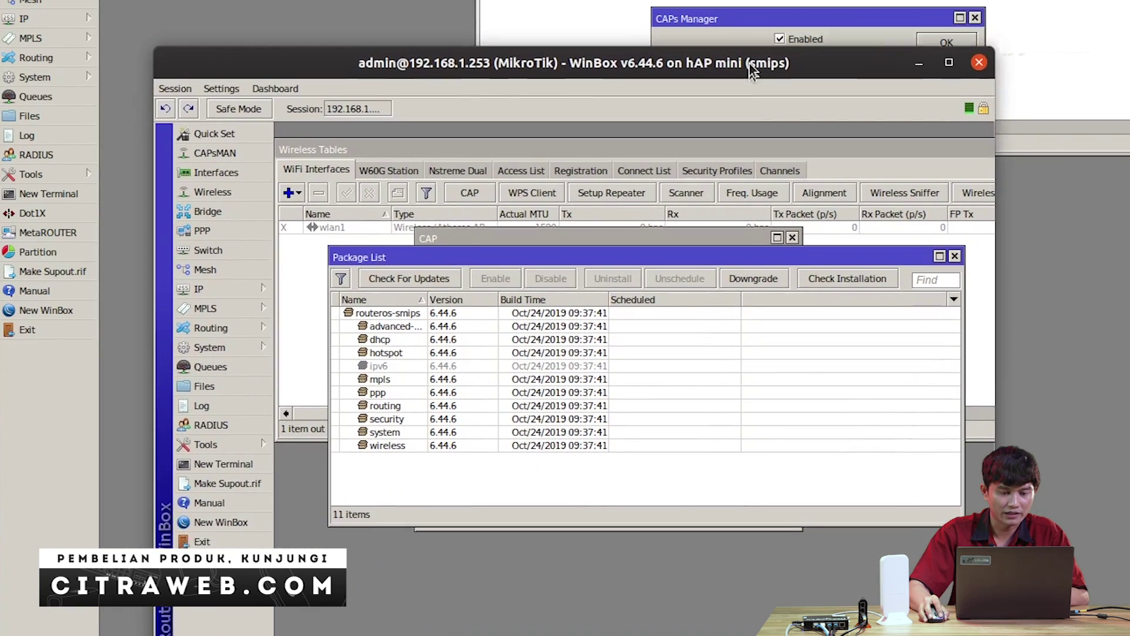
pyautogui.moveTo(750, 63); pyautogui.dragTo(722, 83)
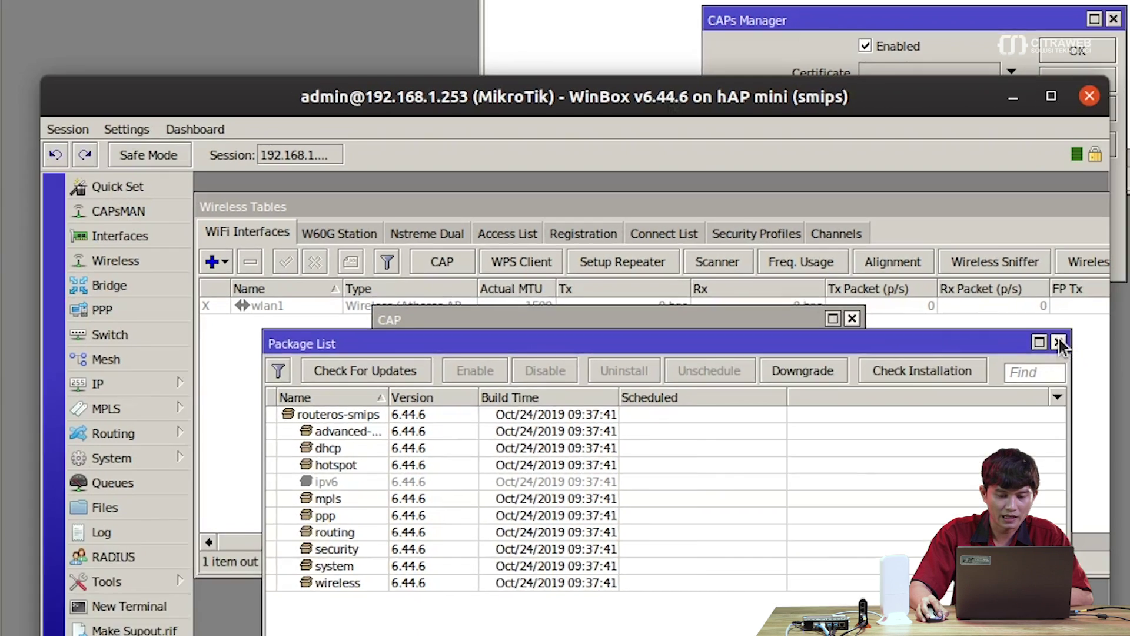
# Close the package and file lists on the hAP mini and reposition the CAP settings dialog
pyautogui.click(1059, 344)
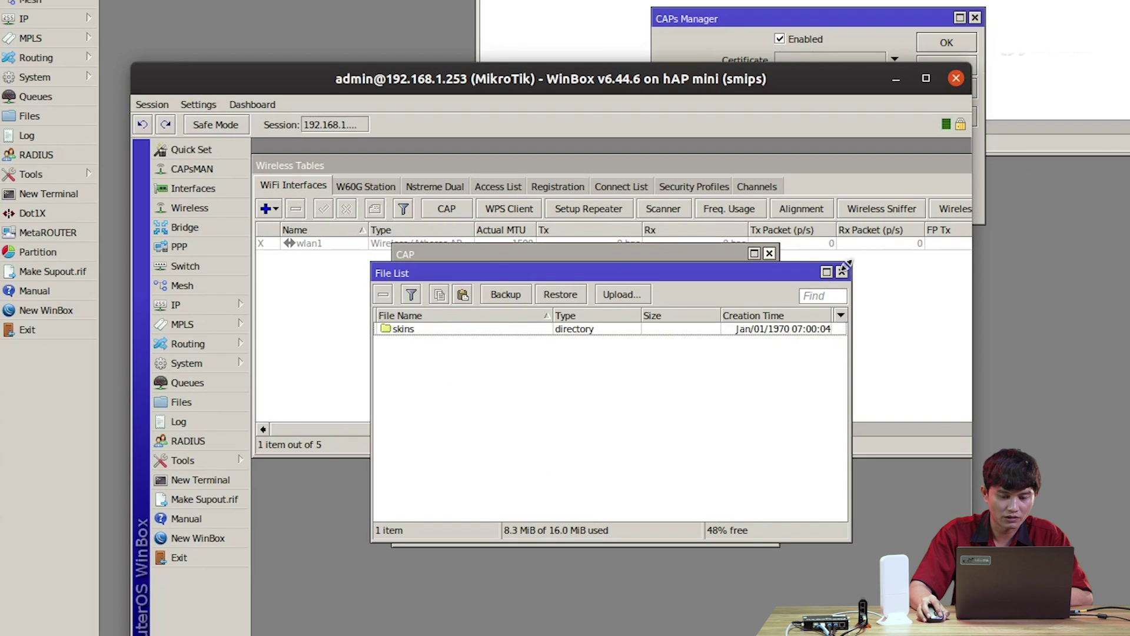
pyautogui.click(842, 273)
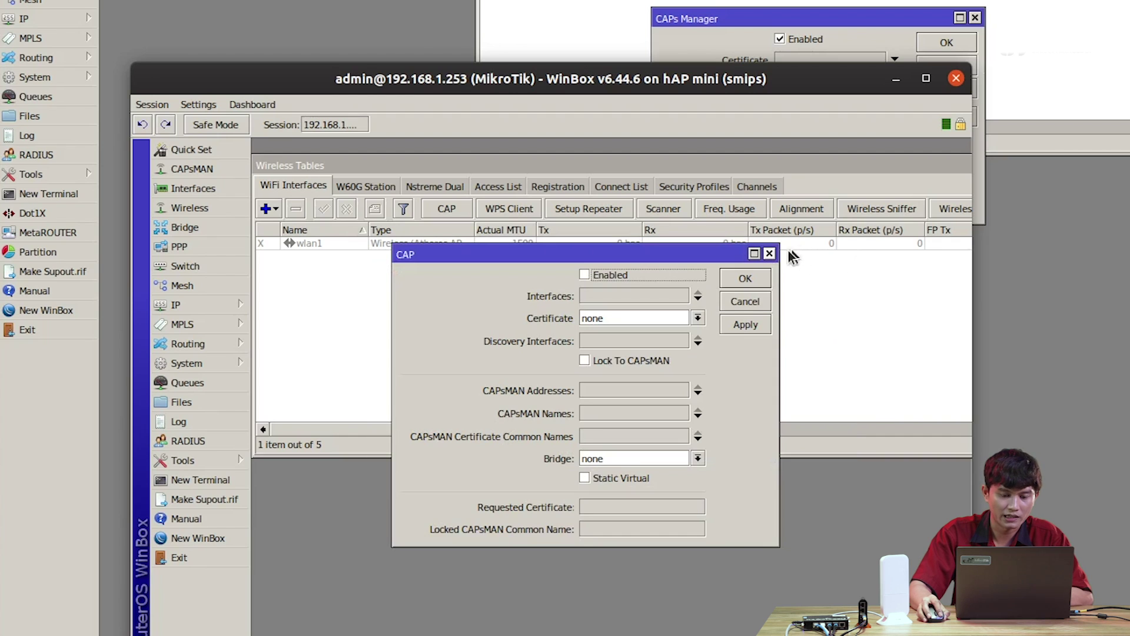
pyautogui.moveTo(692, 253); pyautogui.dragTo(690, 234)
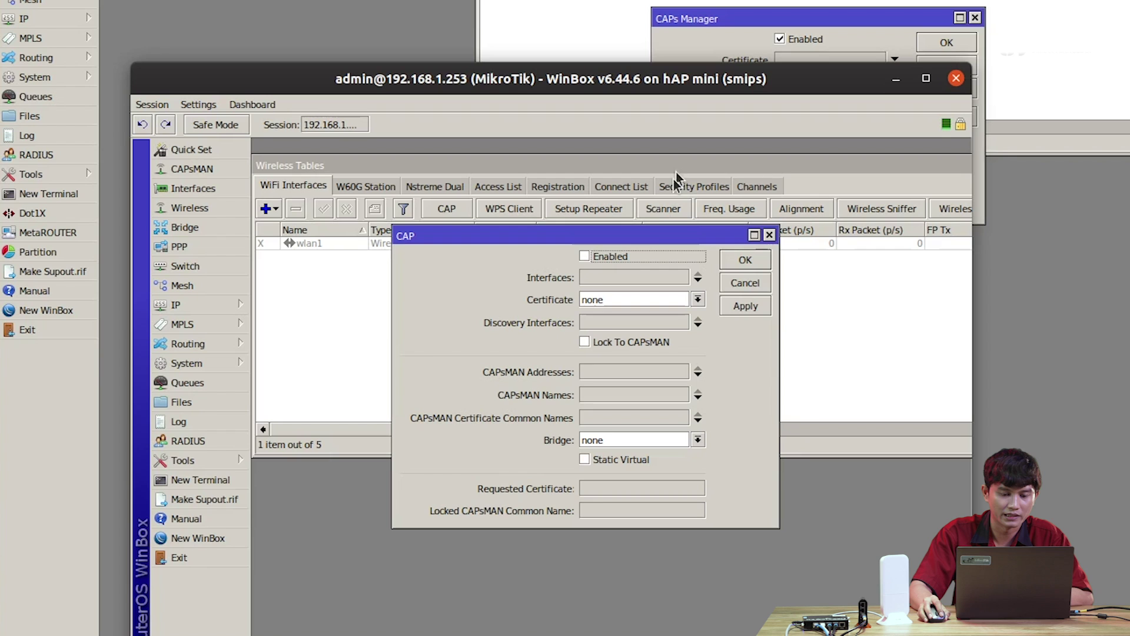
pyautogui.moveTo(644, 237); pyautogui.dragTo(647, 250)
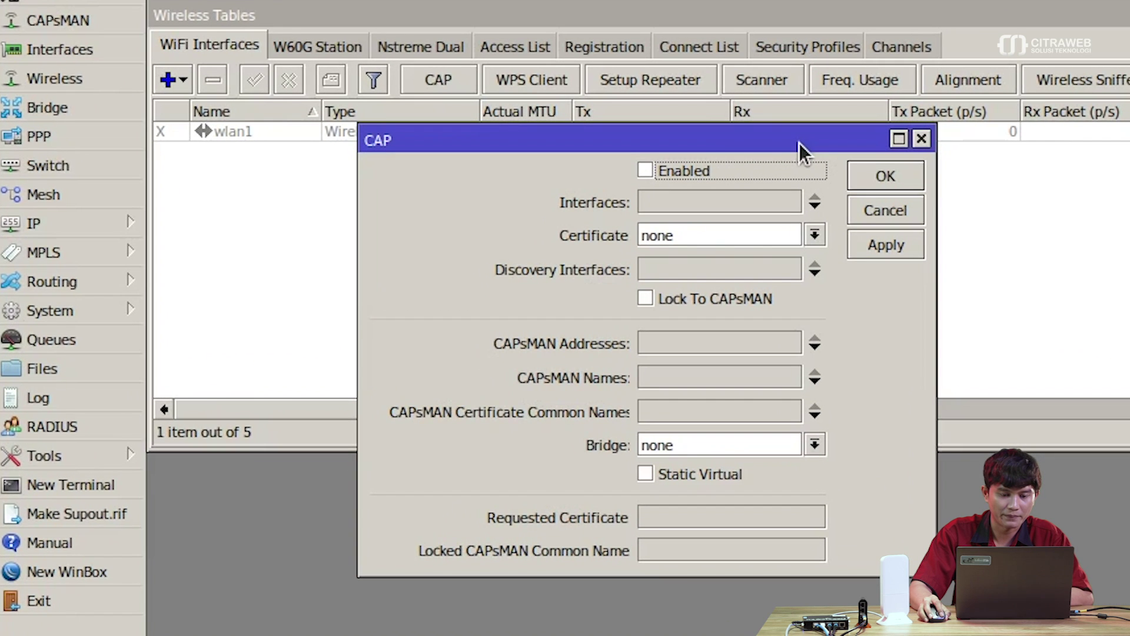
# Enable CAP mode on interface wlan1 with CAPsMAN address 192.168.1.1 and confirm the settings
pyautogui.moveTo(799, 142); pyautogui.dragTo(788, 155)
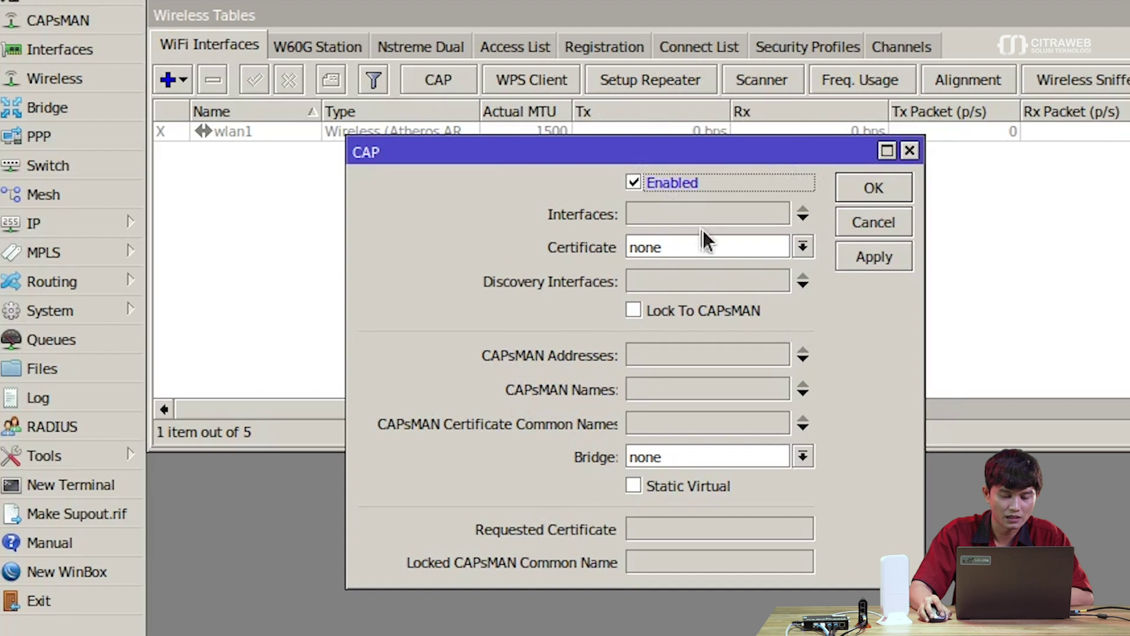
pyautogui.click(739, 206)
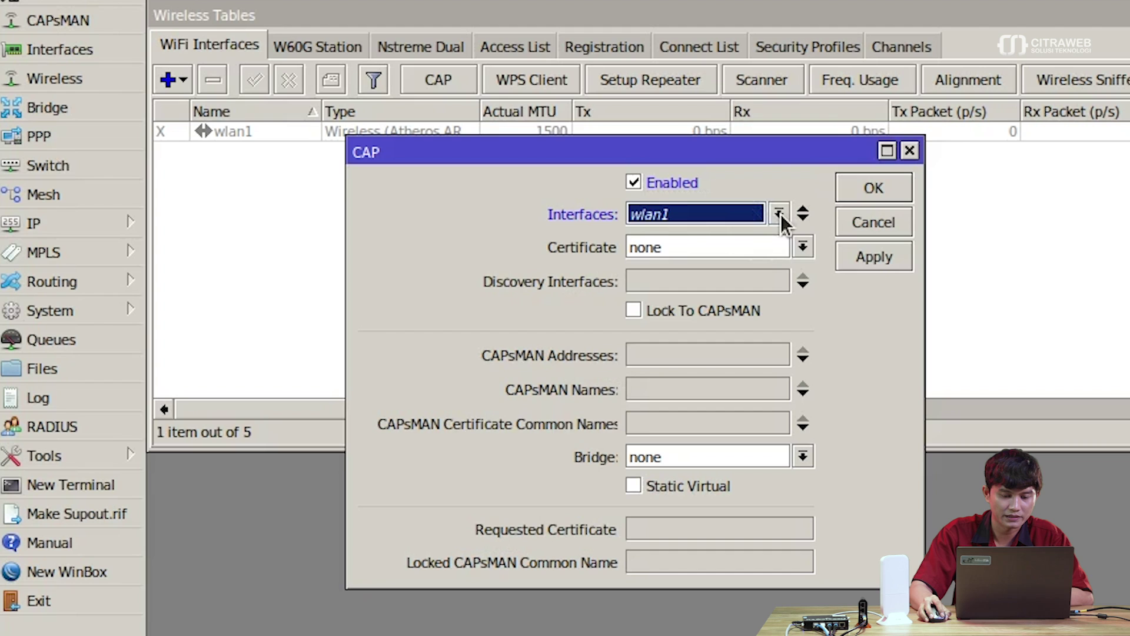
pyautogui.click(779, 214)
pyautogui.click(756, 235)
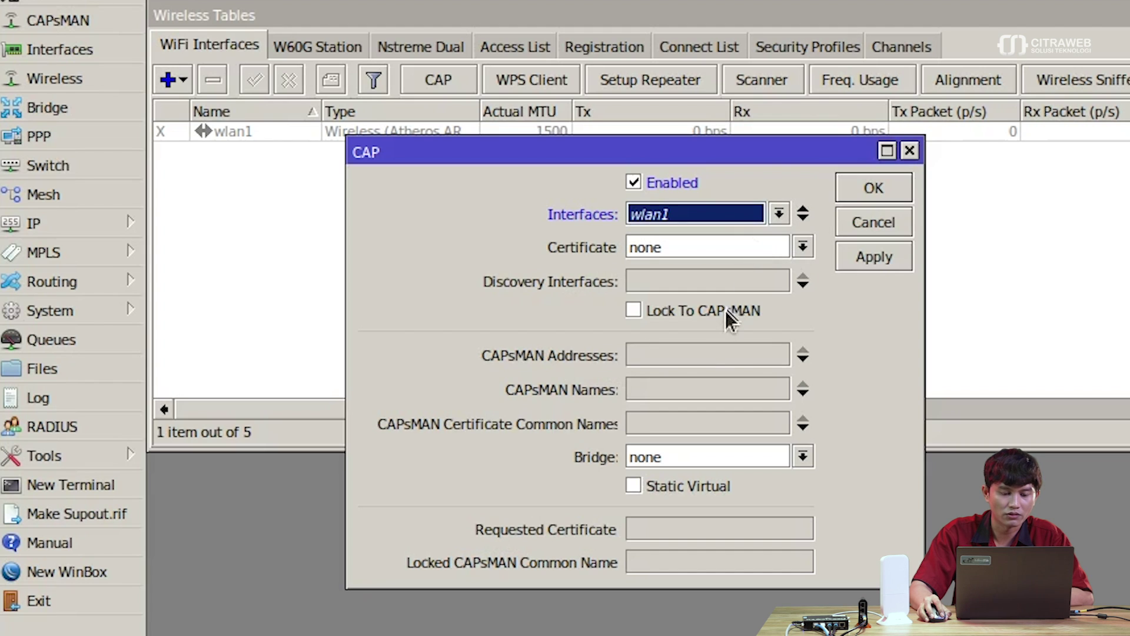
pyautogui.click(712, 350)
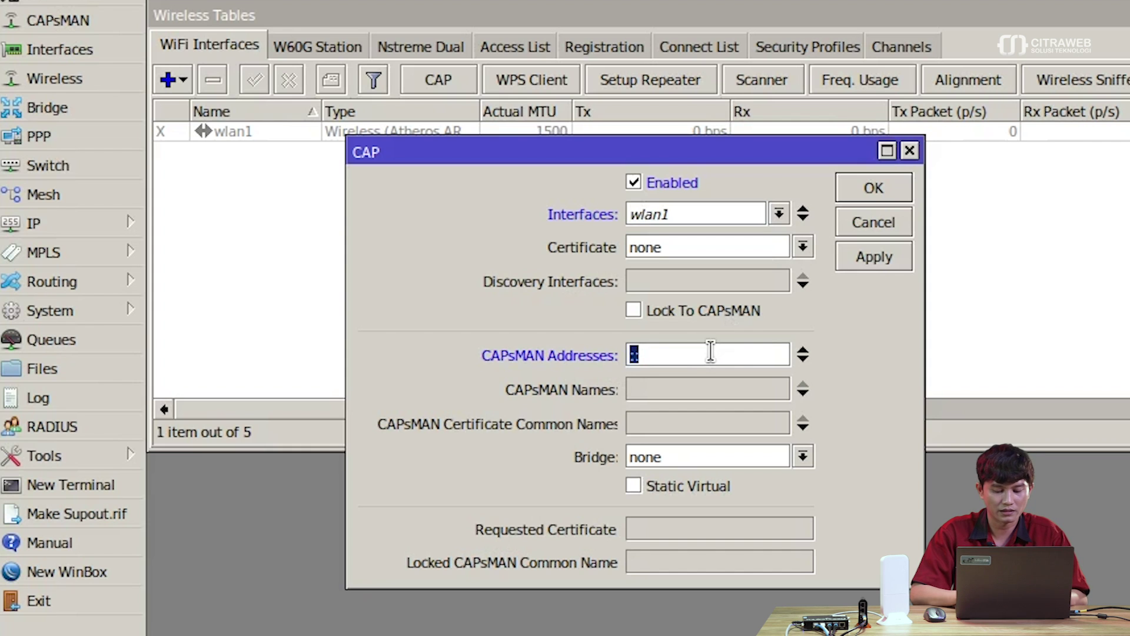
pyautogui.write('192')
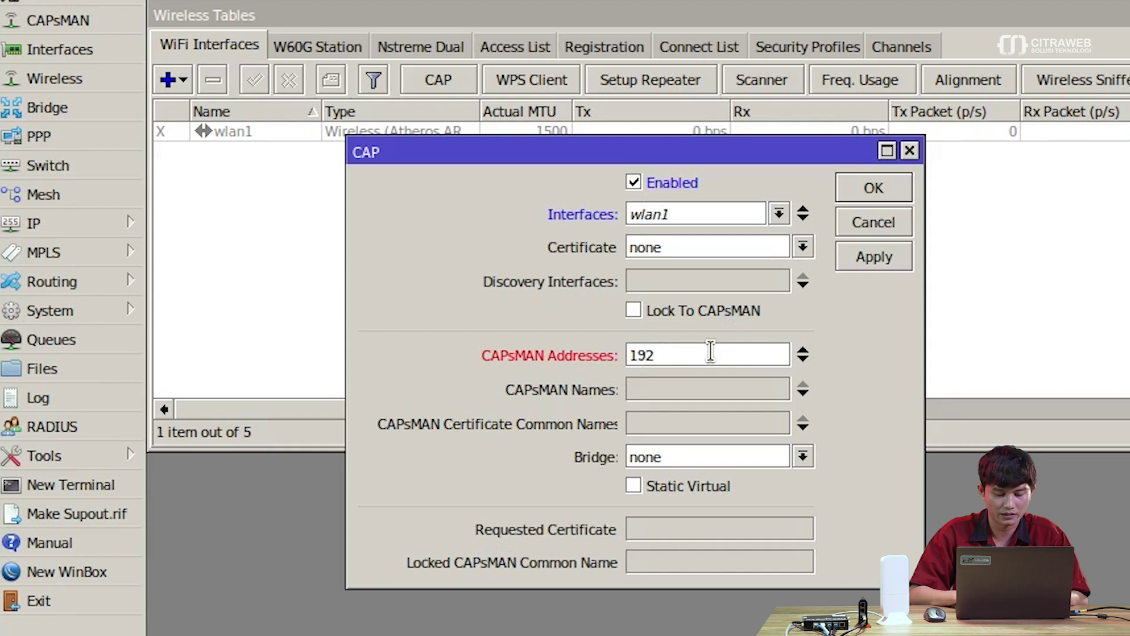
pyautogui.write('.168.1.1')
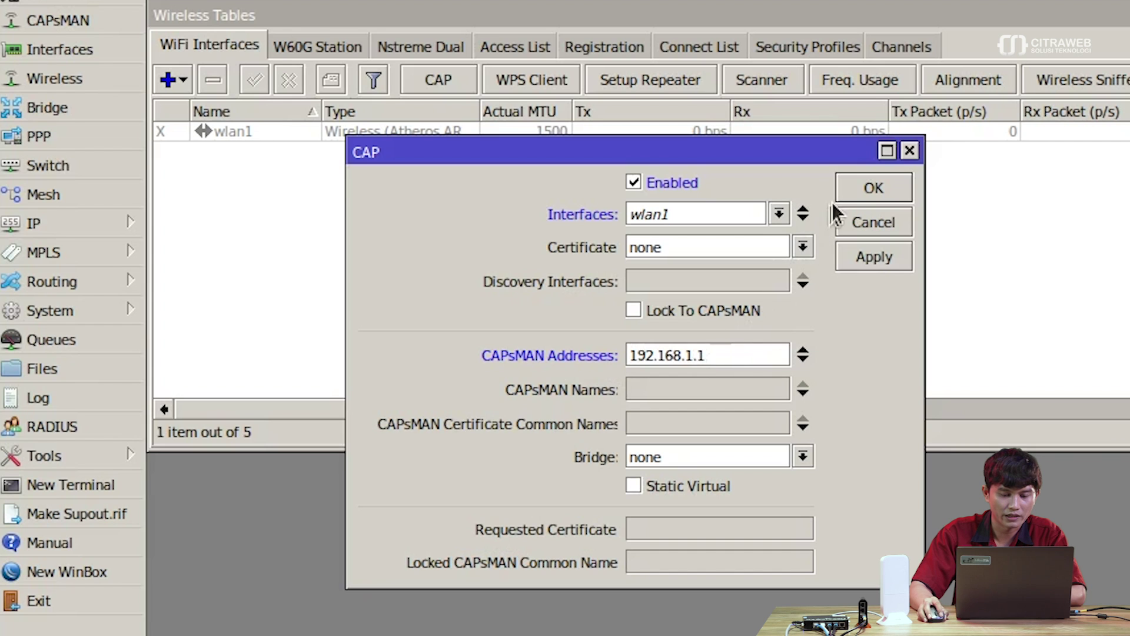
pyautogui.click(849, 189)
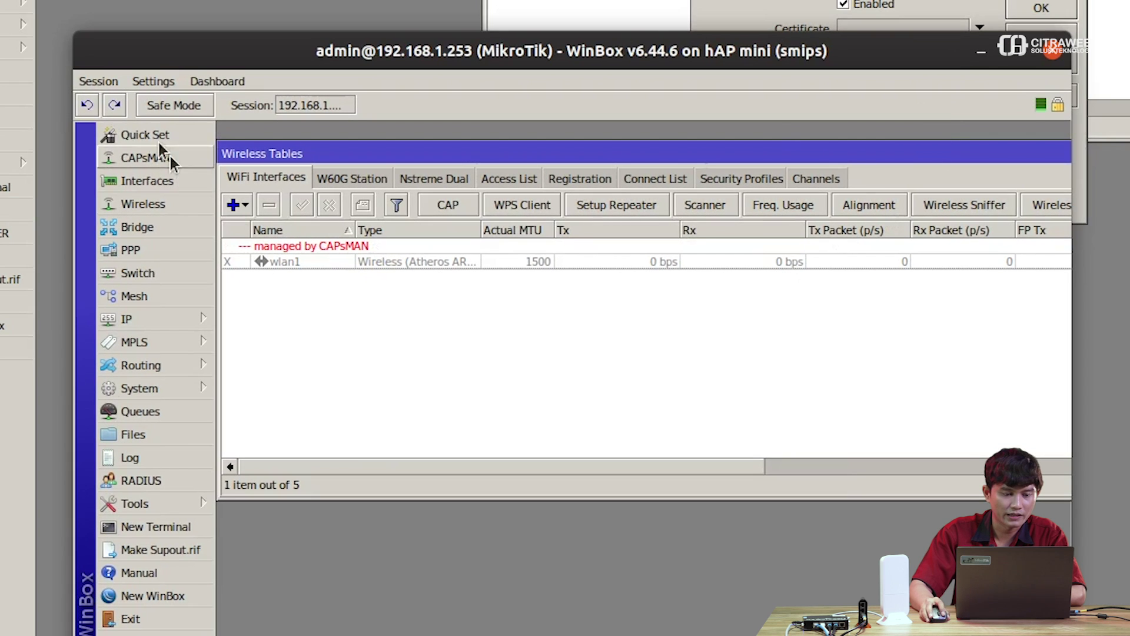
# Disconnect from the hAP mini and connect to the neighbouring wAP ac at 192.168.1.254
pyautogui.click(106, 82)
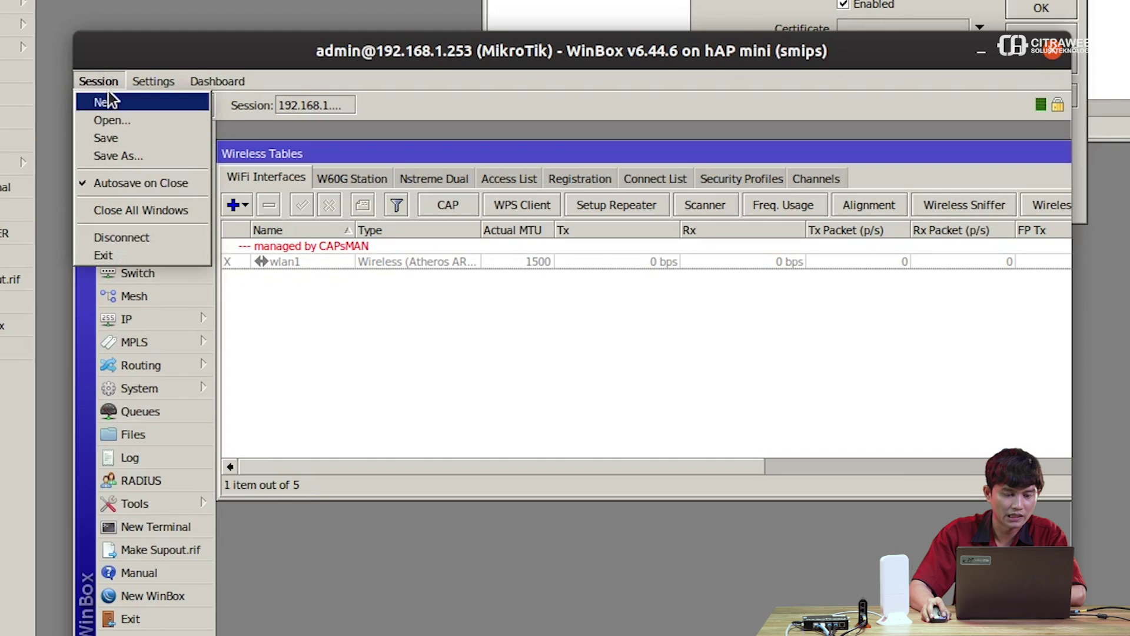
pyautogui.click(142, 236)
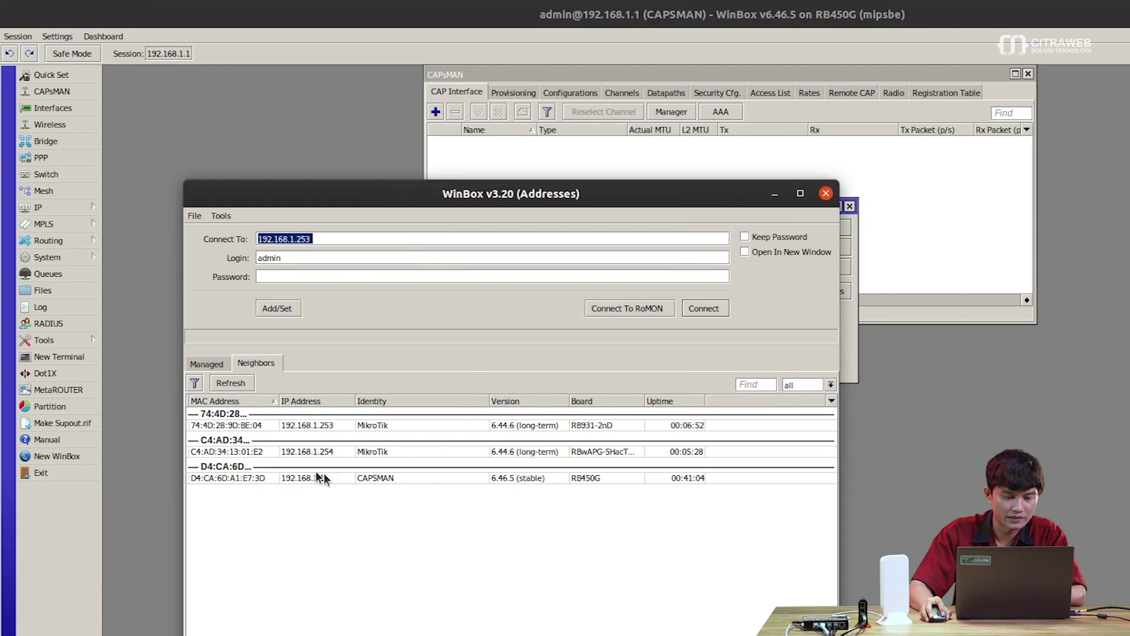
pyautogui.click(308, 451)
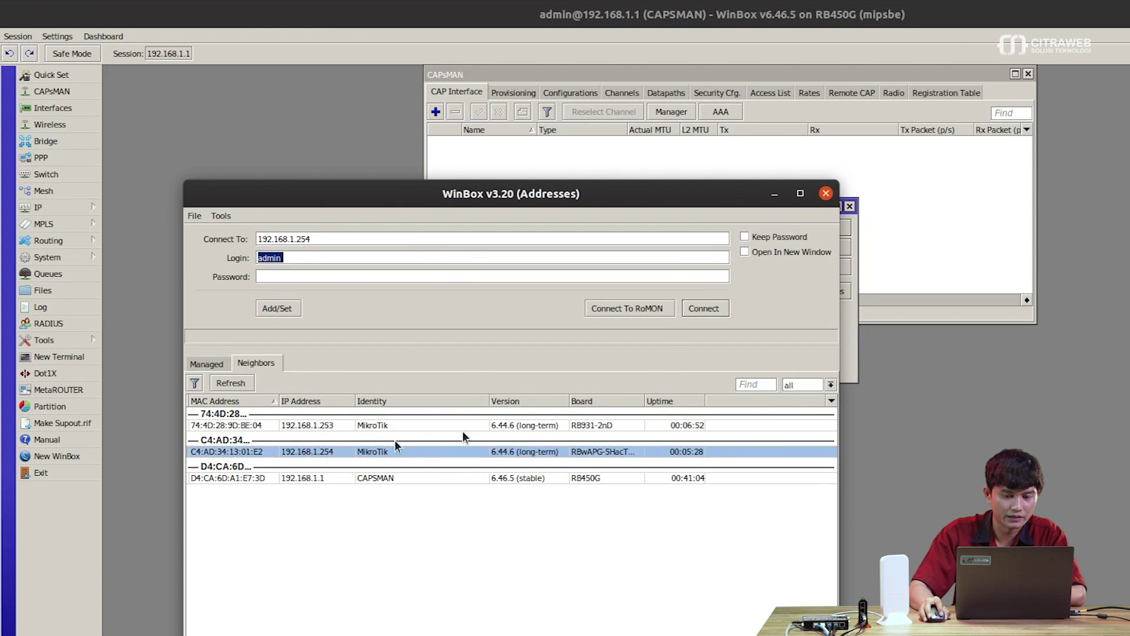
pyautogui.click(704, 309)
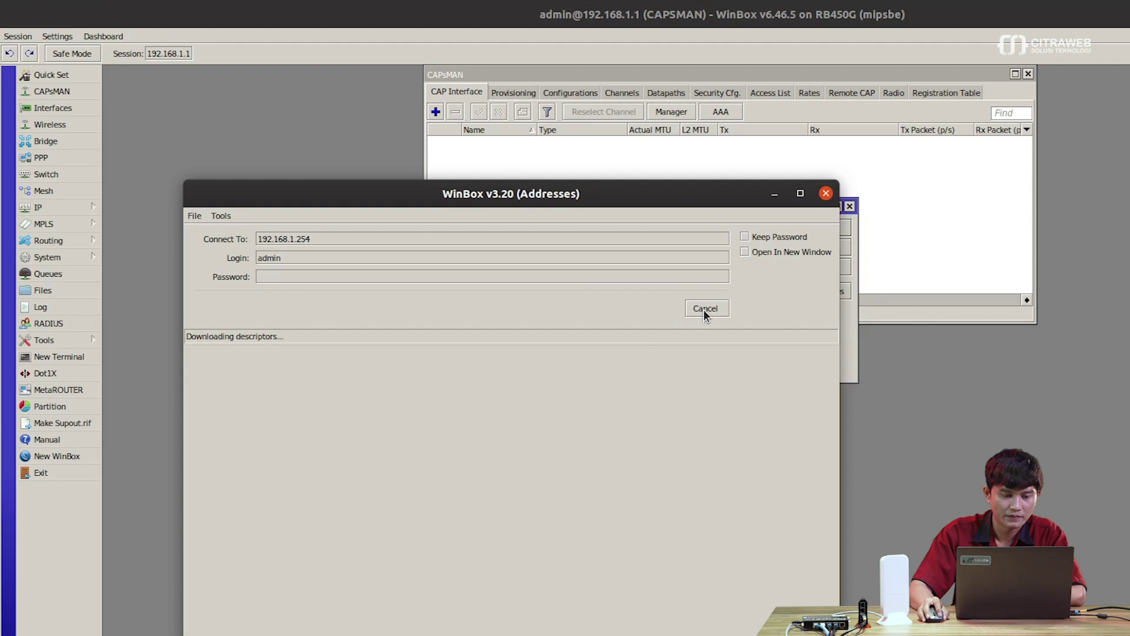
pyautogui.moveTo(582, 201); pyautogui.dragTo(569, 255)
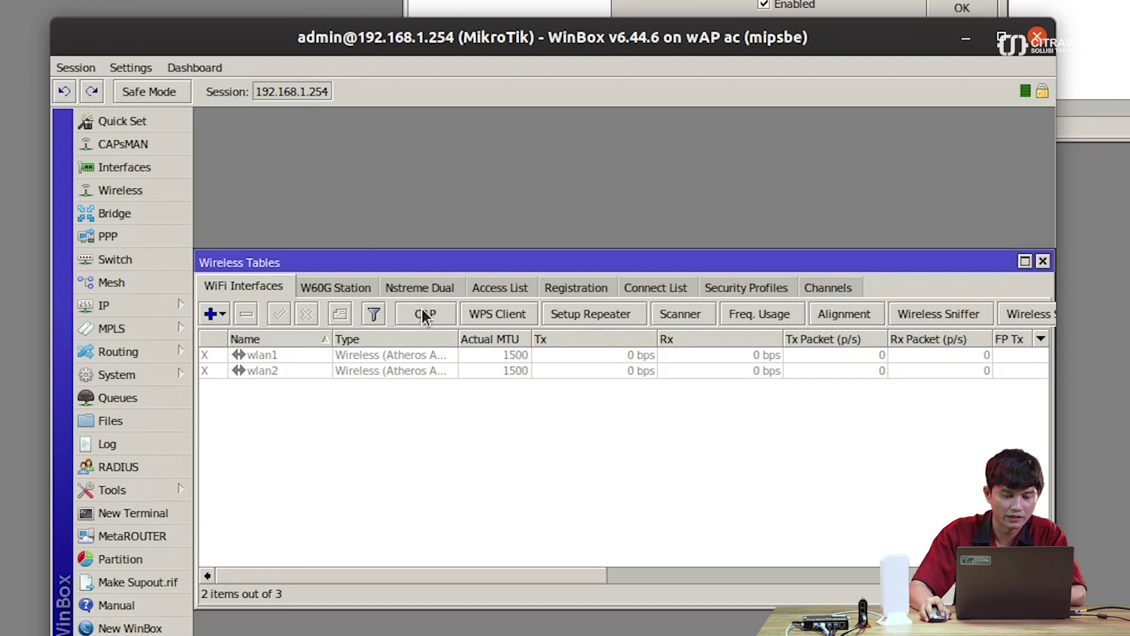
# Open the wAP ac's CAP settings and add wlan1 and wlan2 as its CAP interfaces
pyautogui.click(423, 315)
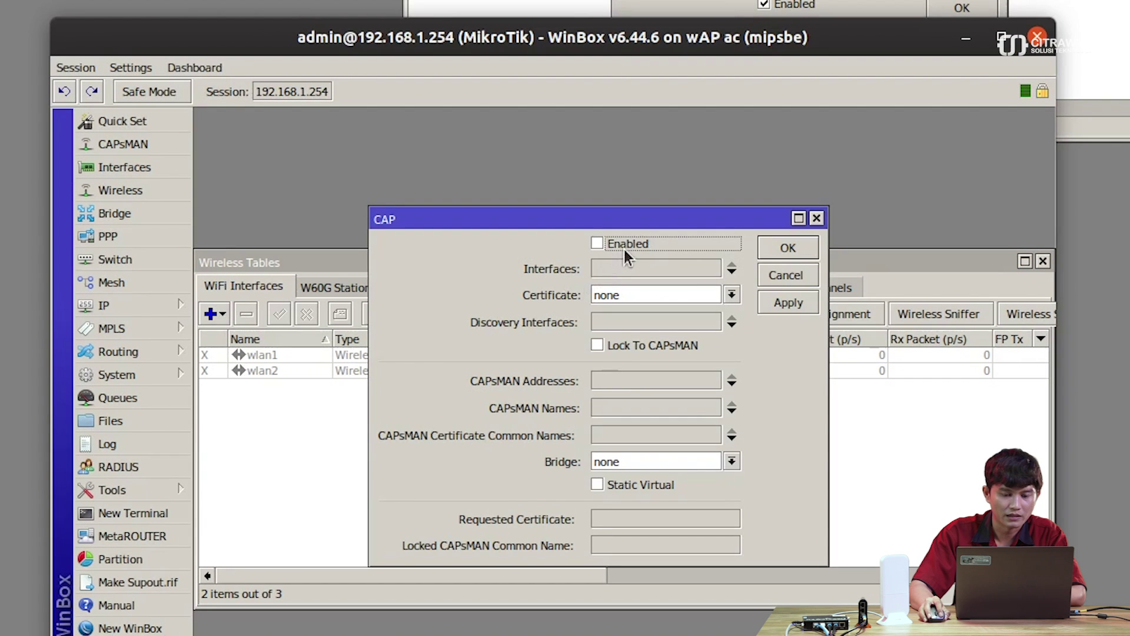
pyautogui.click(637, 265)
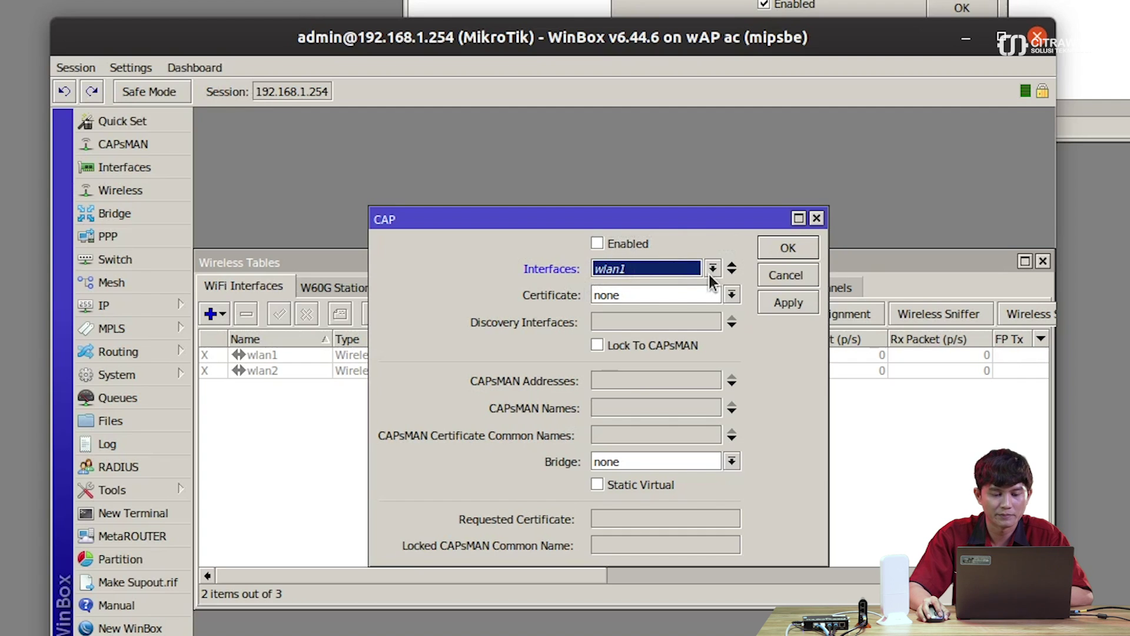
pyautogui.click(712, 268)
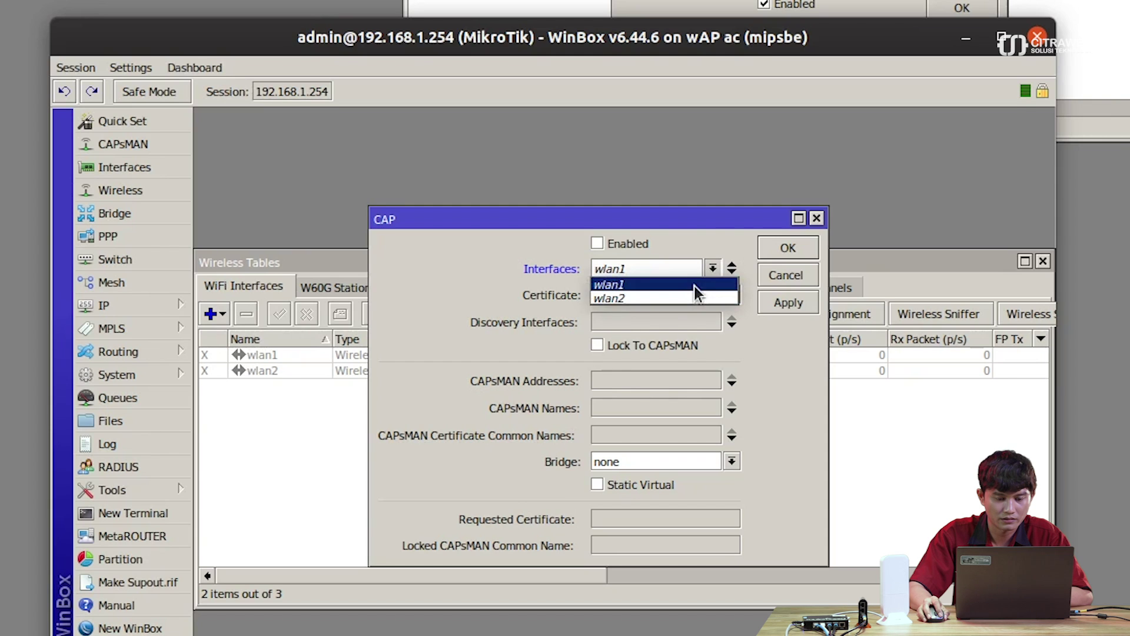
pyautogui.click(695, 284)
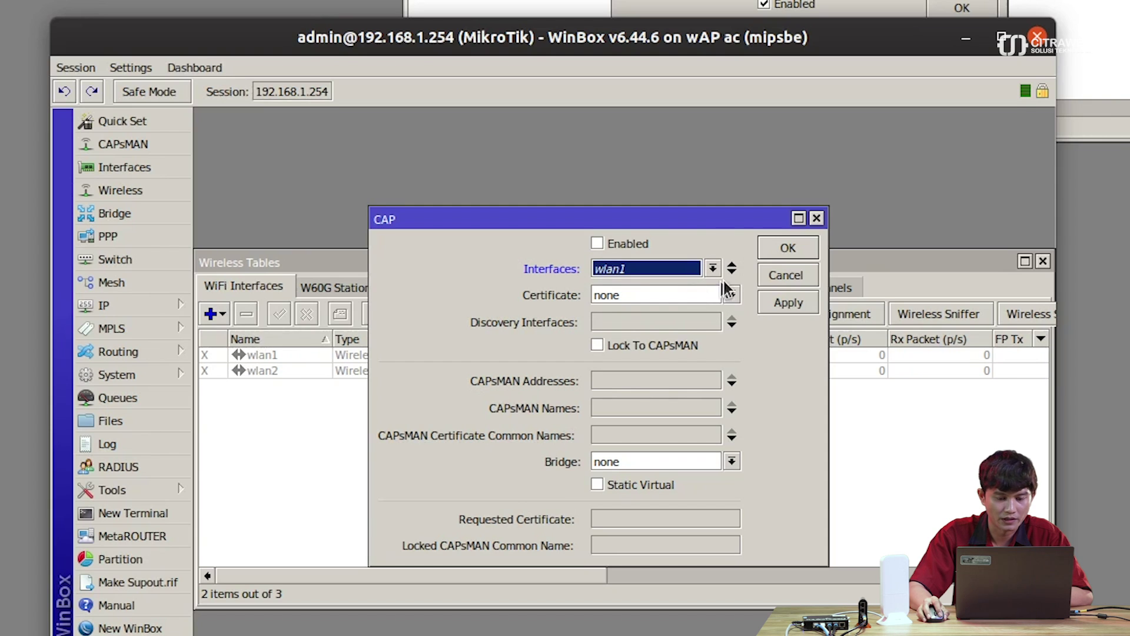
pyautogui.click(732, 272)
pyautogui.click(683, 296)
pyautogui.click(685, 319)
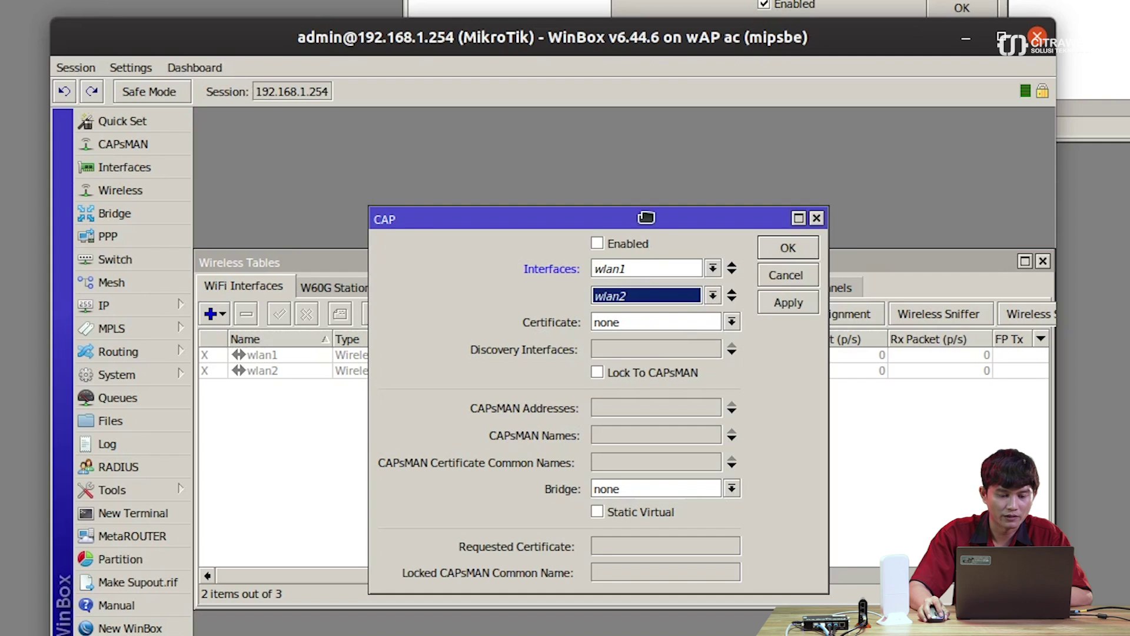
pyautogui.moveTo(645, 218); pyautogui.dragTo(729, 216)
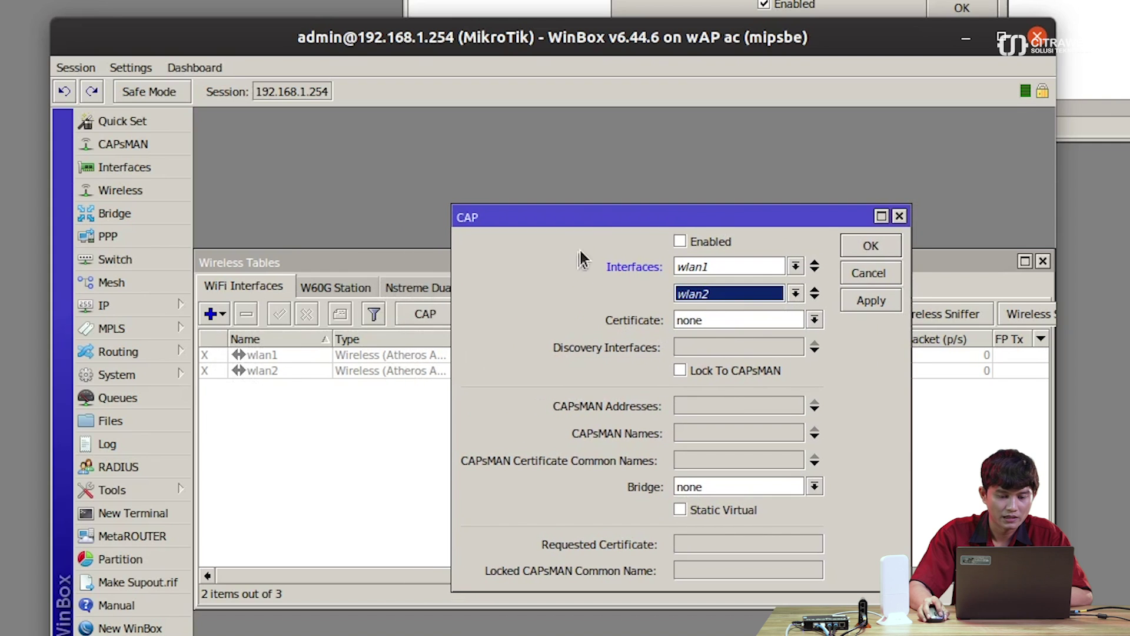
pyautogui.moveTo(590, 222); pyautogui.dragTo(505, 216)
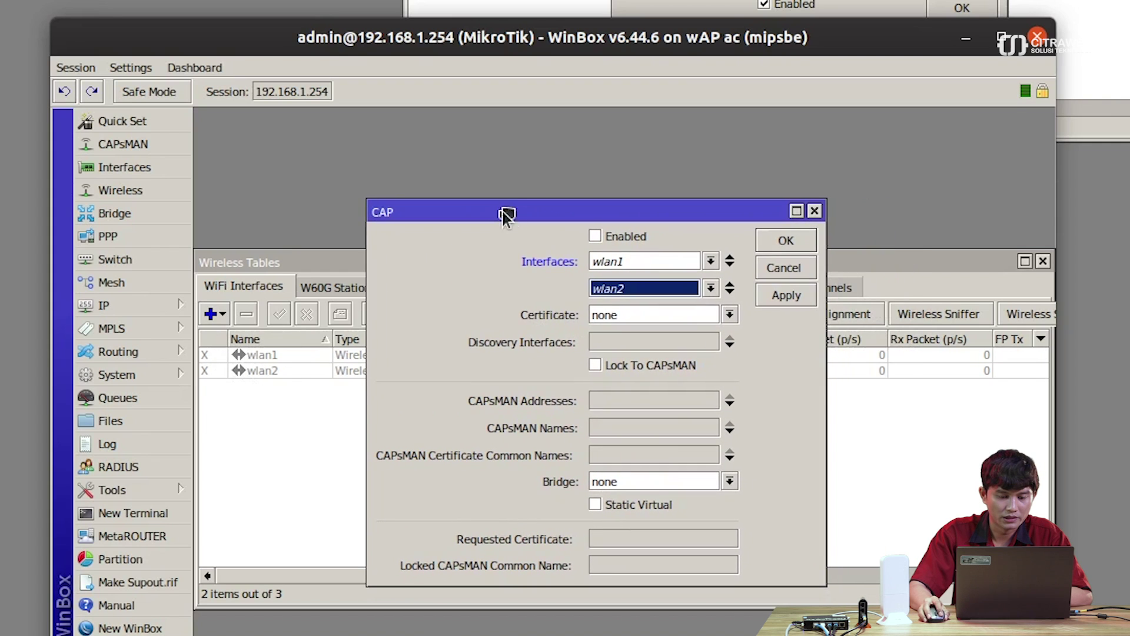
# Set the CAPsMAN address to 192.168.1.1, then enable CAP mode on the wAP ac and confirm the settings
pyautogui.click(633, 396)
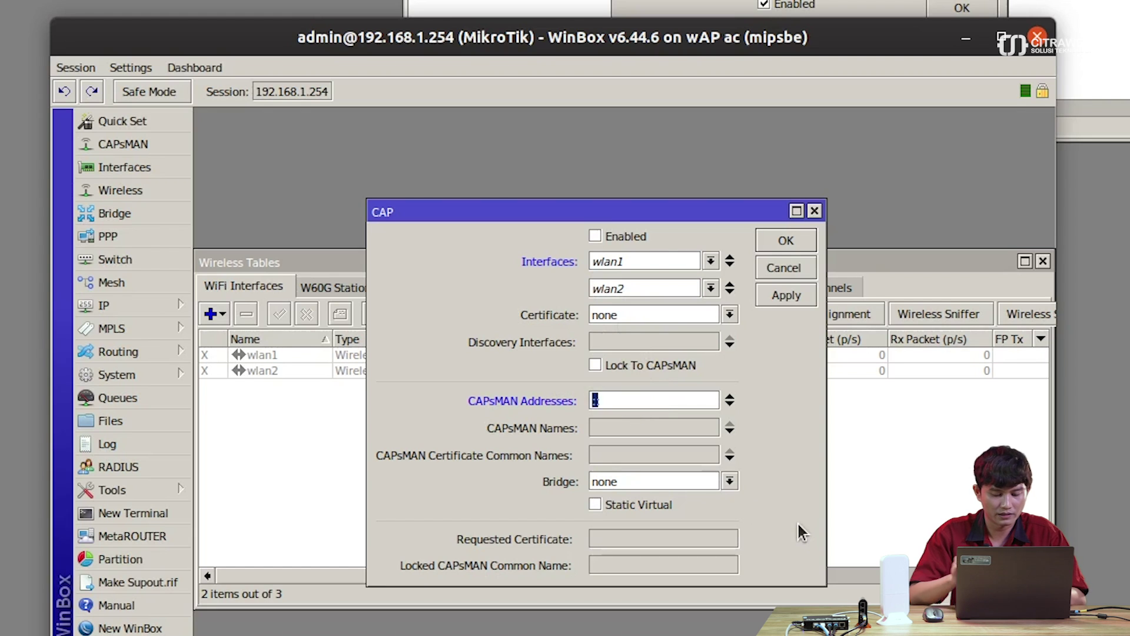
pyautogui.write('192')
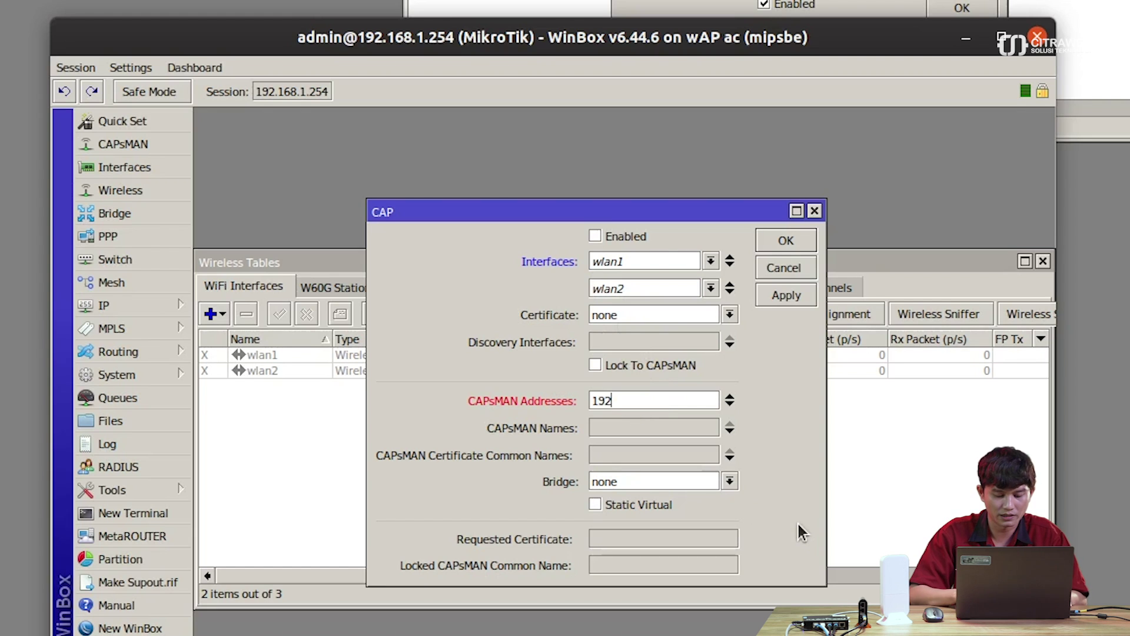
pyautogui.write('.168.1.1')
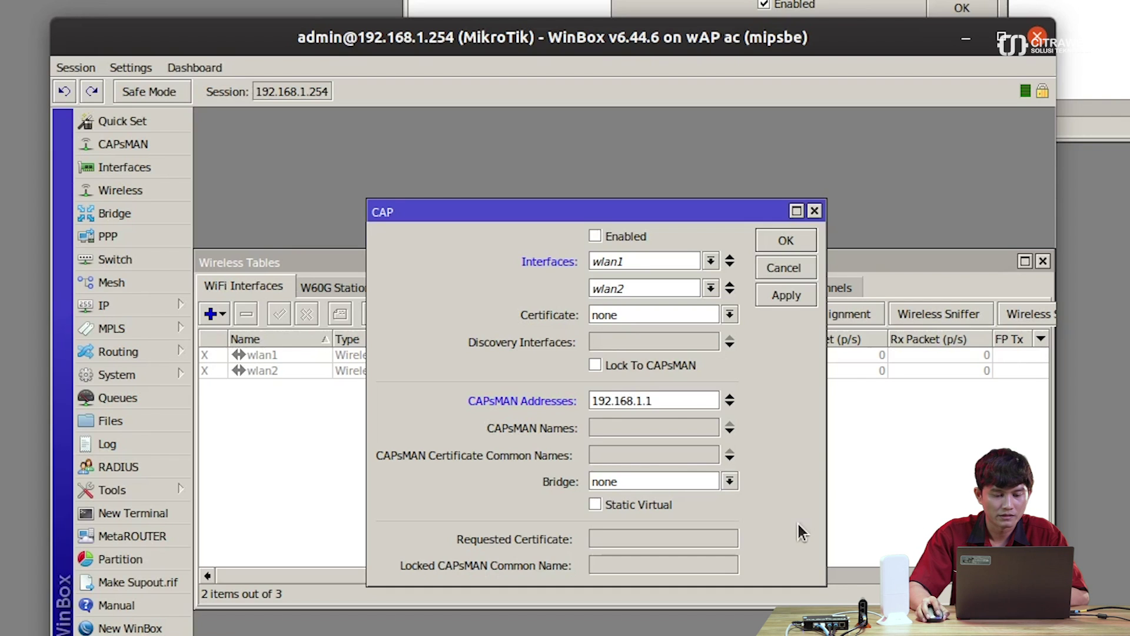
pyautogui.click(619, 236)
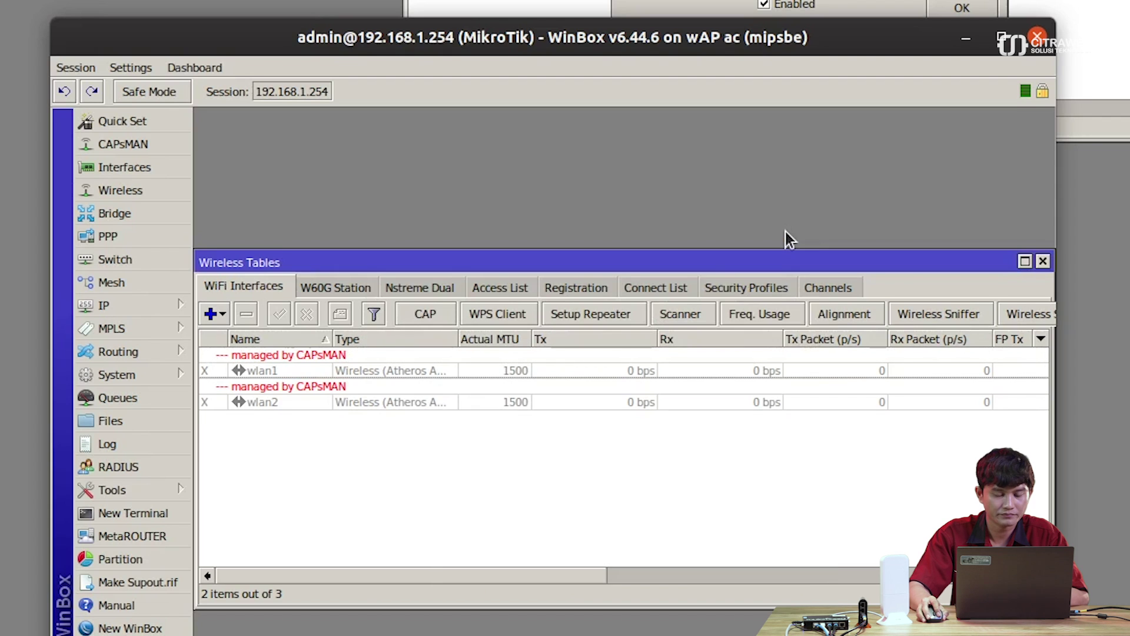
pyautogui.moveTo(775, 50); pyautogui.dragTo(886, 7)
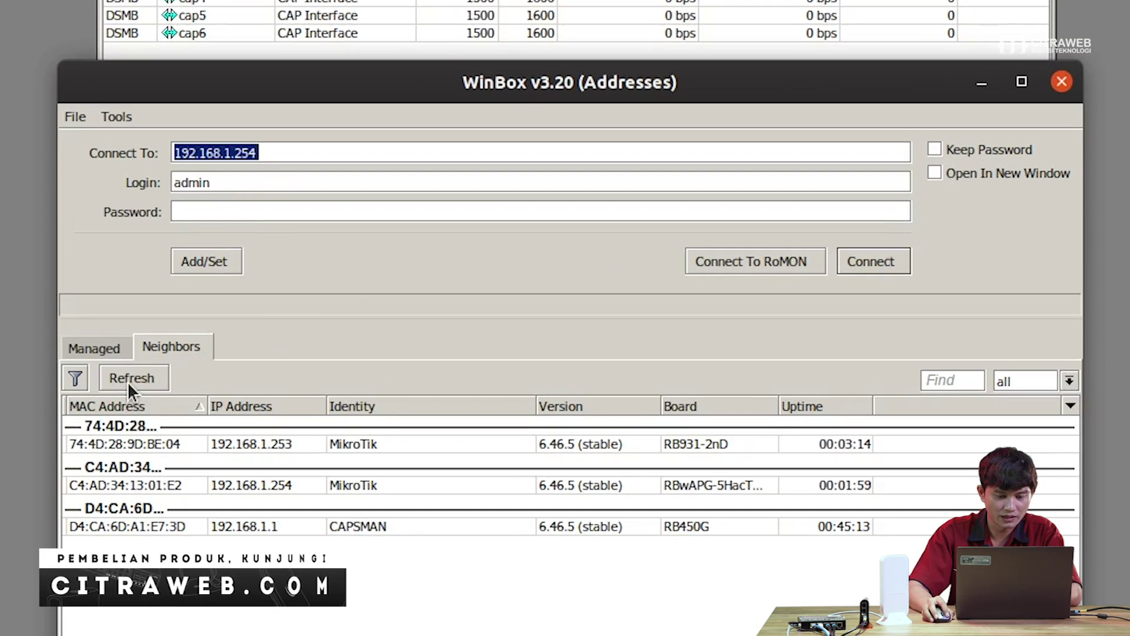
# Refresh the neighbour list and reconnect to the RB931-2nD at 192.168.1.253 to check its wireless interface
pyautogui.click(134, 376)
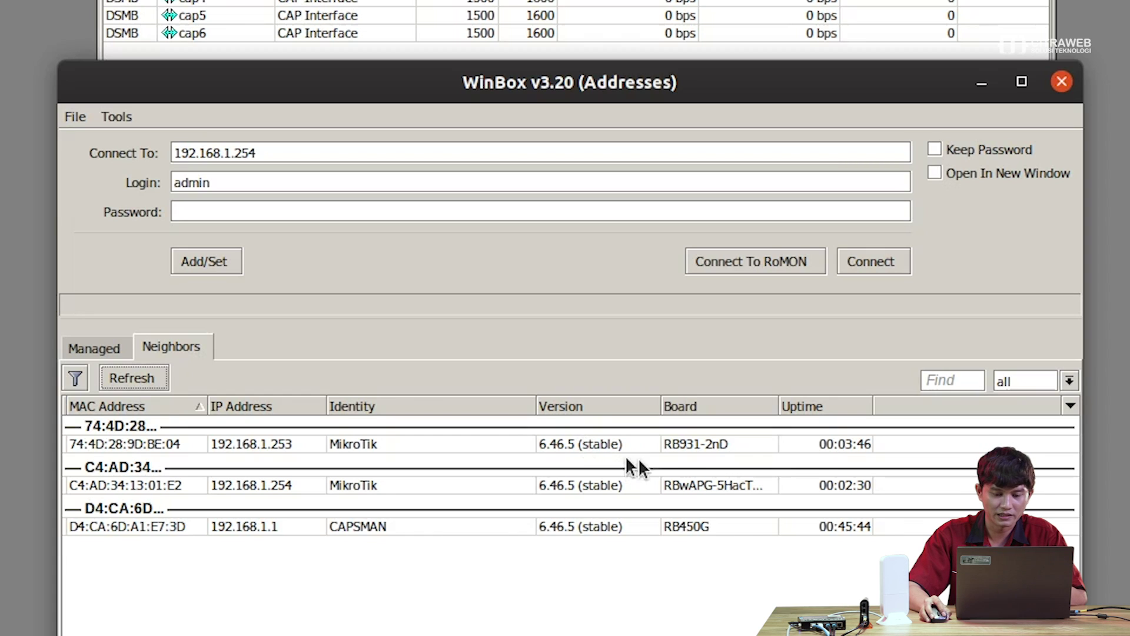
pyautogui.click(268, 439)
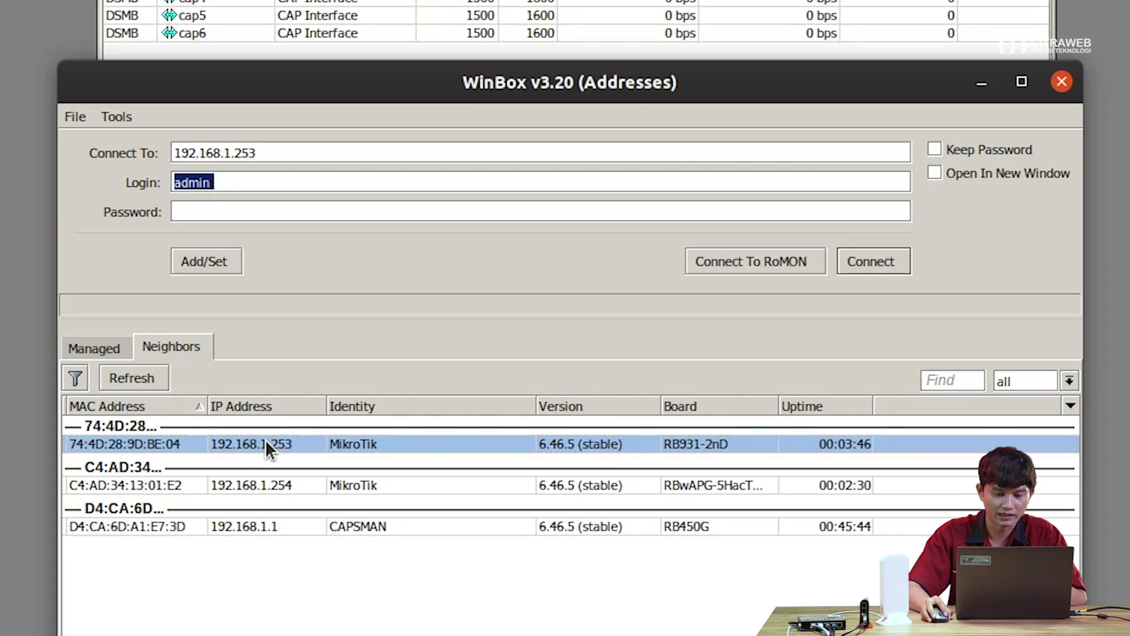
pyautogui.click(859, 259)
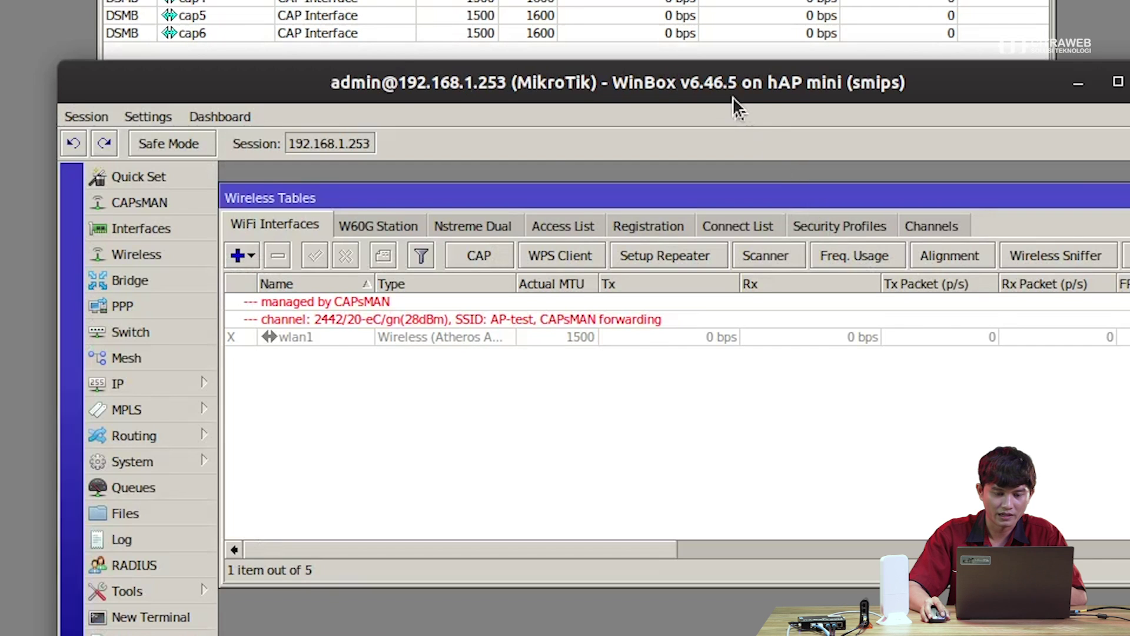
pyautogui.moveTo(732, 97); pyautogui.dragTo(670, 136)
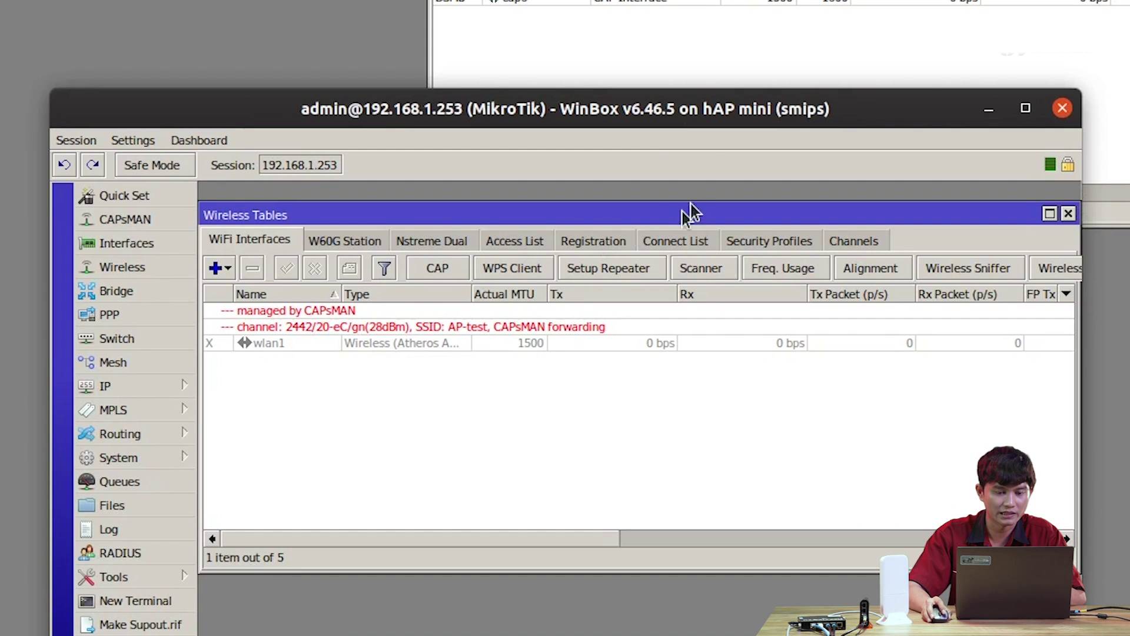
pyautogui.moveTo(714, 106); pyautogui.dragTo(624, 122)
pyautogui.moveTo(524, 138); pyautogui.dragTo(552, 139)
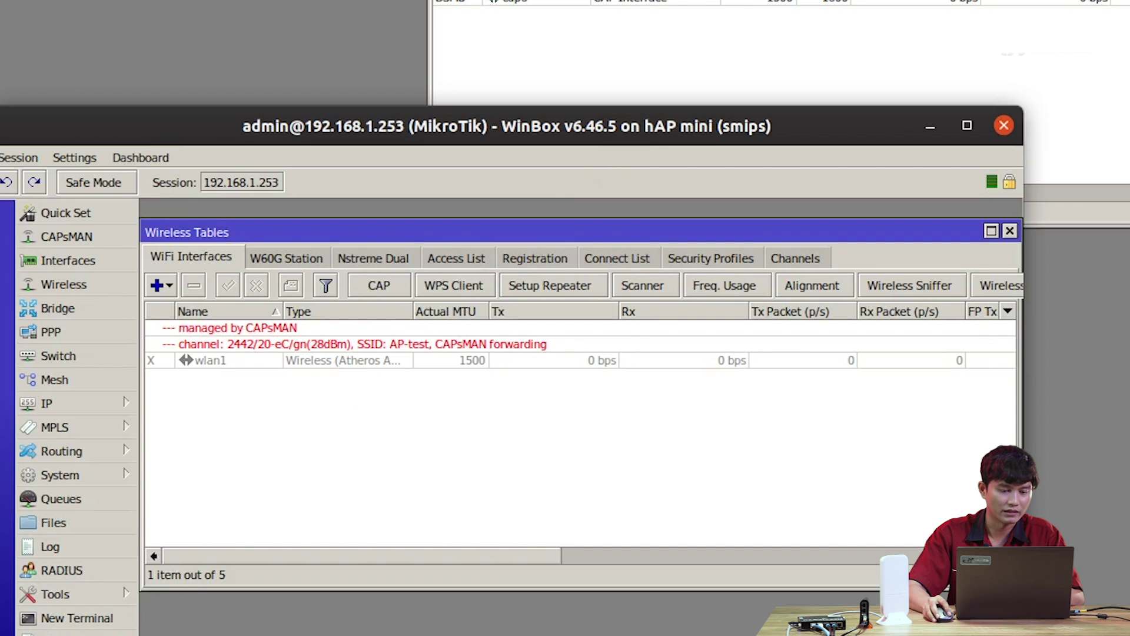
# Reconnect to the wAP ac at 192.168.1.254 and place its wireless table beside the hAP mini's window
pyautogui.hotkey('alt', 'Tab')
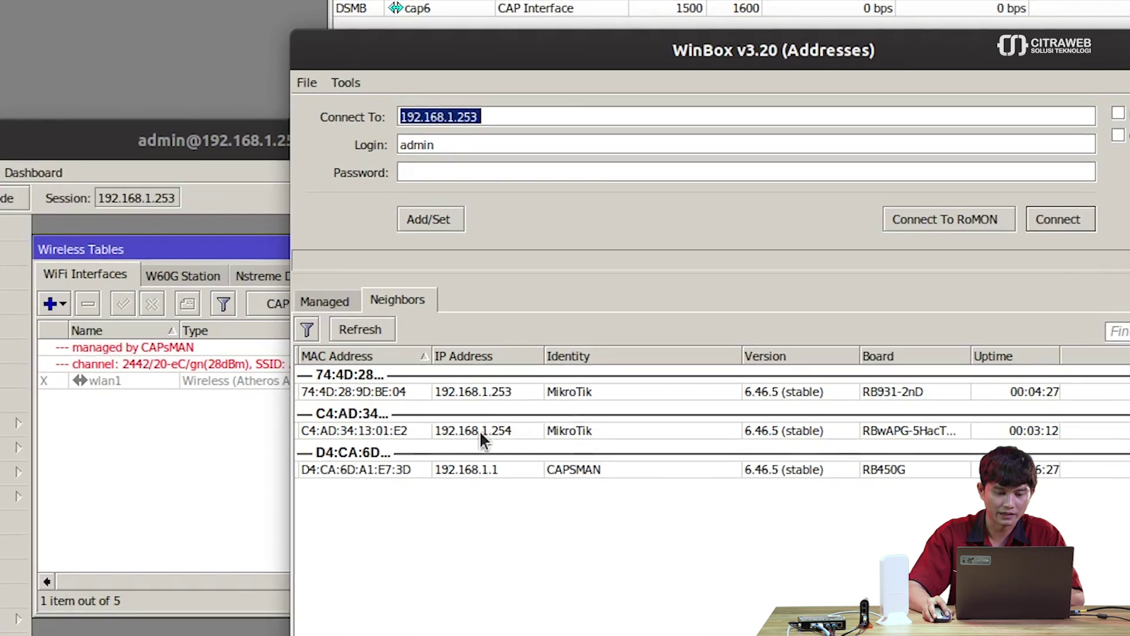
pyautogui.click(606, 371)
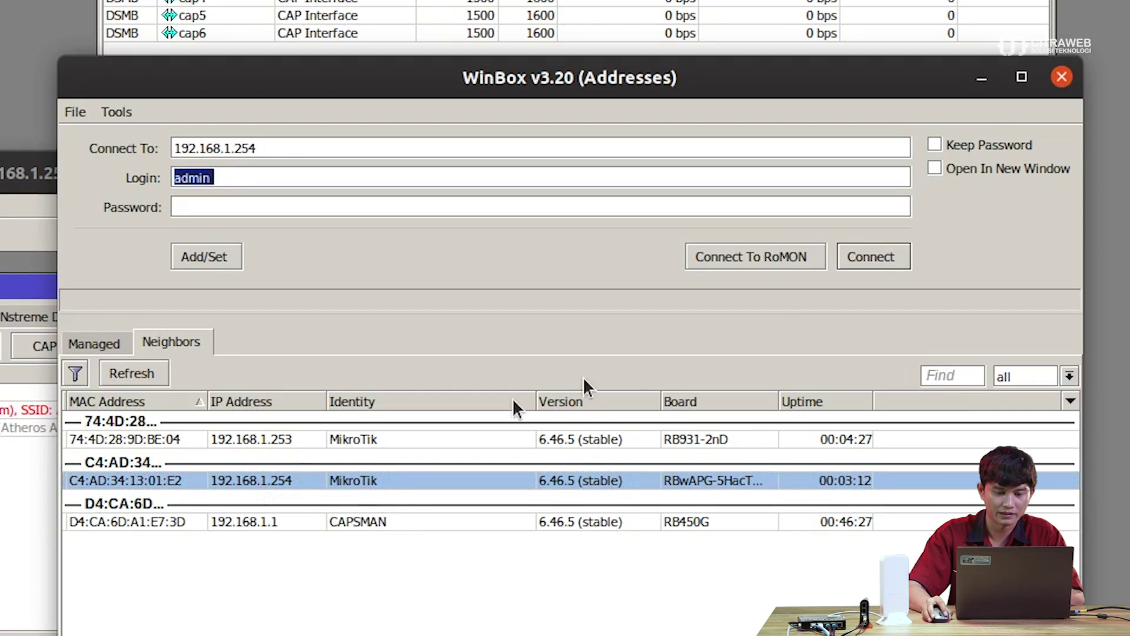
pyautogui.click(848, 257)
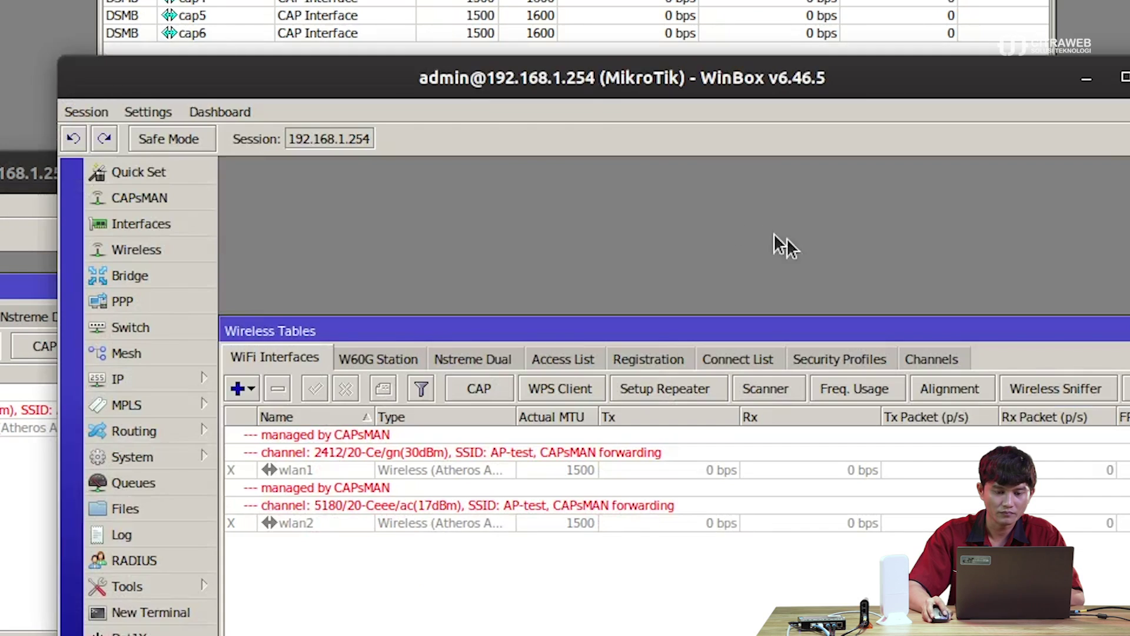
pyautogui.moveTo(579, 84); pyautogui.dragTo(620, 2)
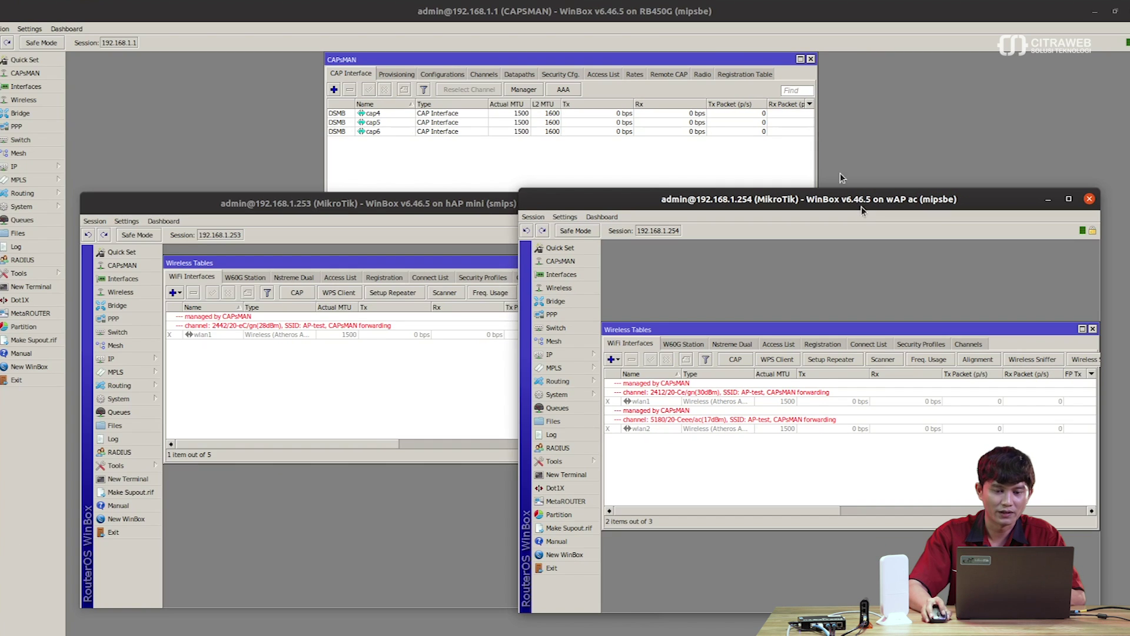
# On the main CAPSMAN router, show the CAPs Manager settings and the file list side by side to review the package path
pyautogui.click(690, 64)
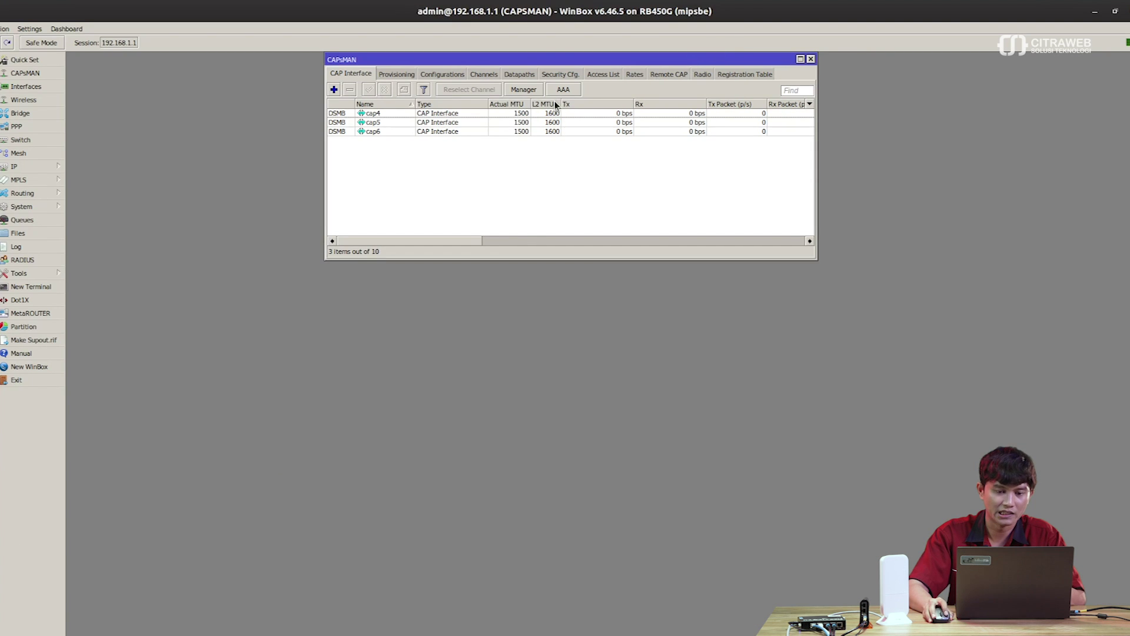
pyautogui.click(523, 89)
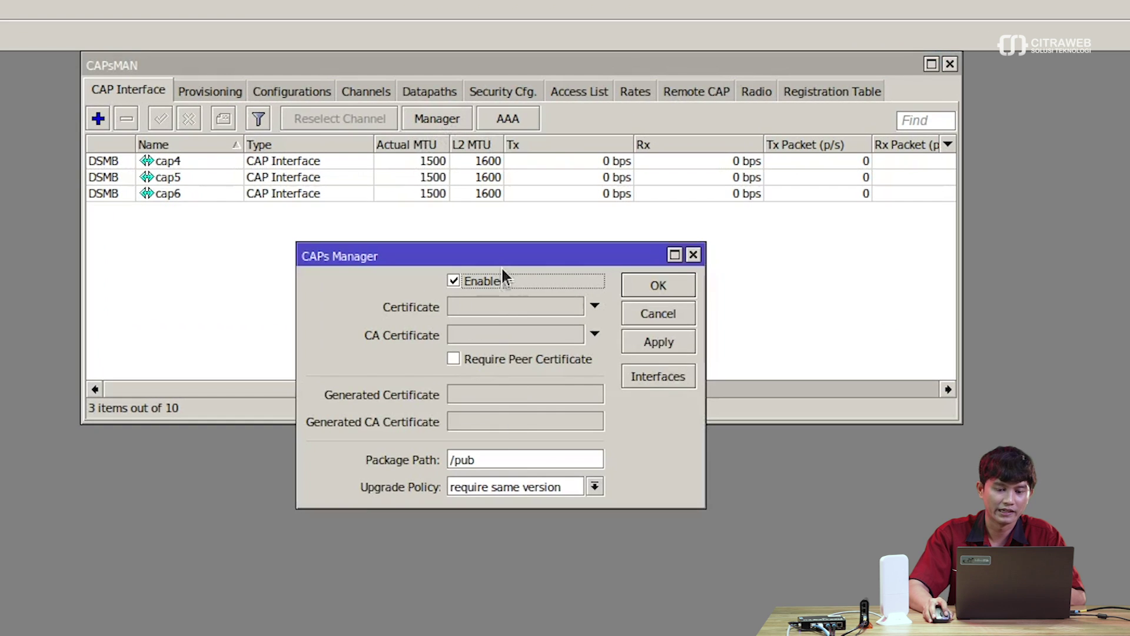
pyautogui.moveTo(504, 257); pyautogui.dragTo(299, 241)
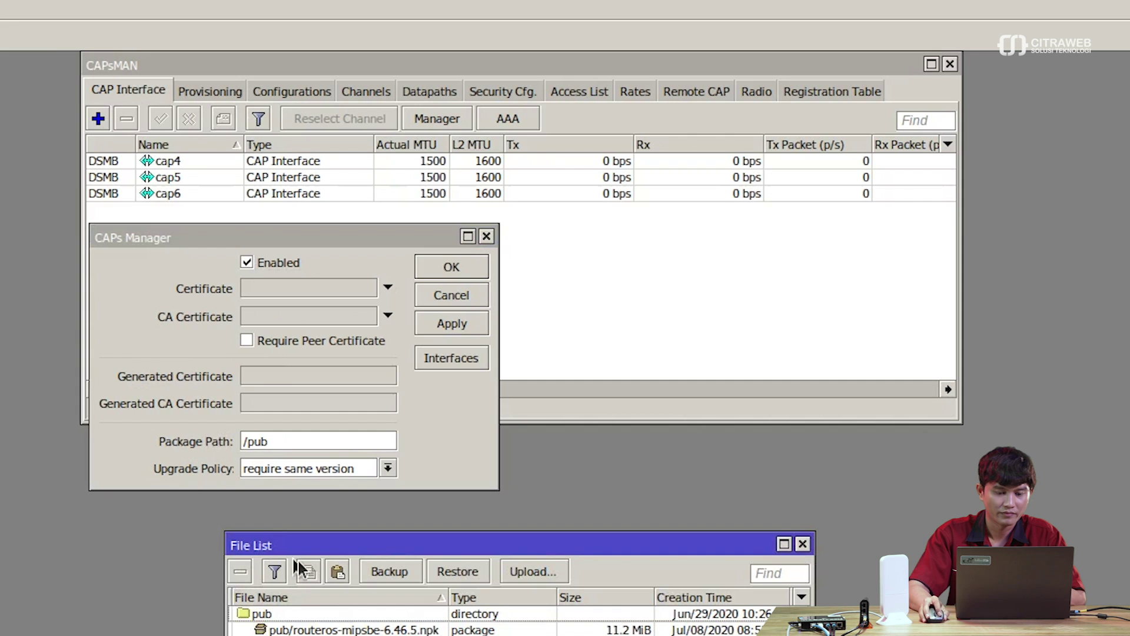
pyautogui.moveTo(308, 544); pyautogui.dragTo(588, 234)
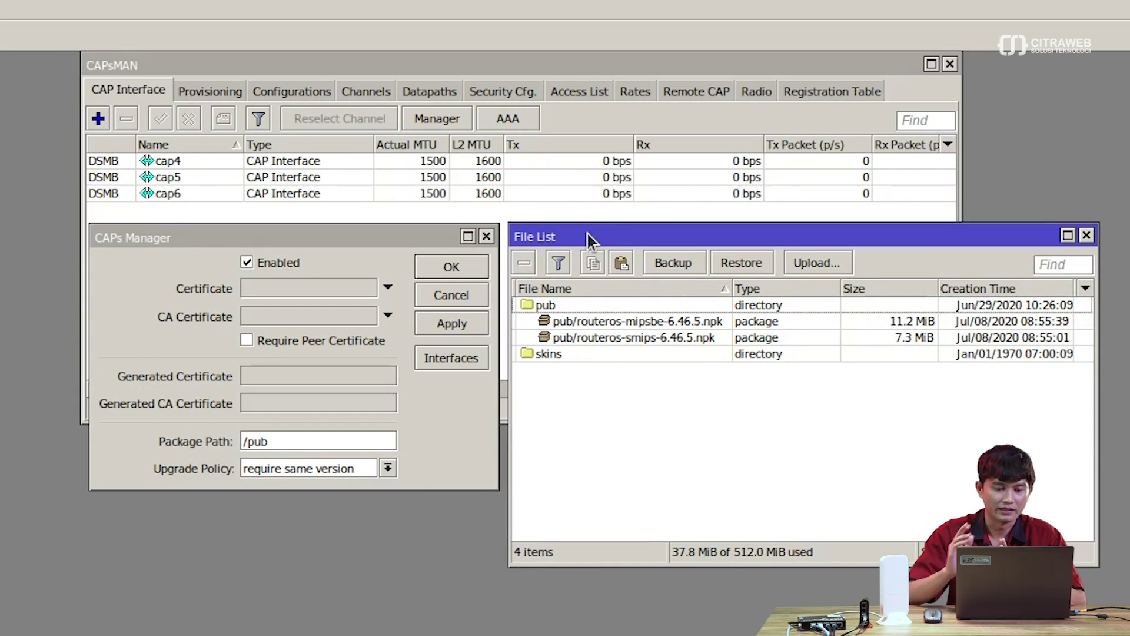